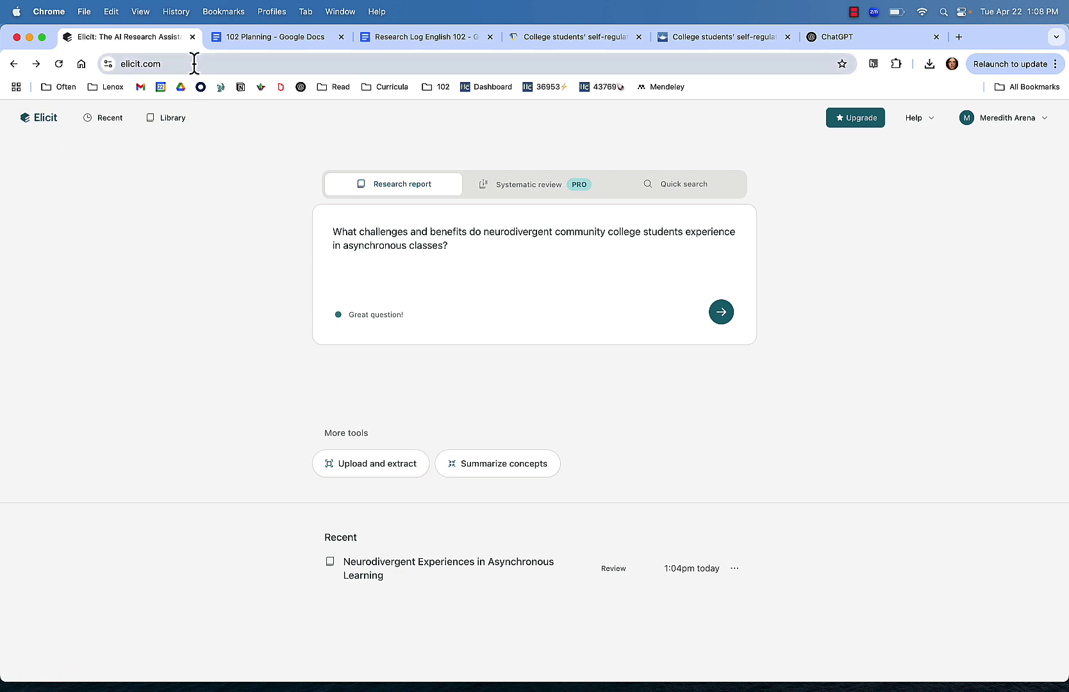
# Generate a Fast Elicit report for the 102 Planning document's question "How do neurodivergent community college students experience asynchronous classes?".
pyautogui.click(250, 40)
pyautogui.moveTo(383, 303); pyautogui.dragTo(333, 282)
pyautogui.press('super+c')
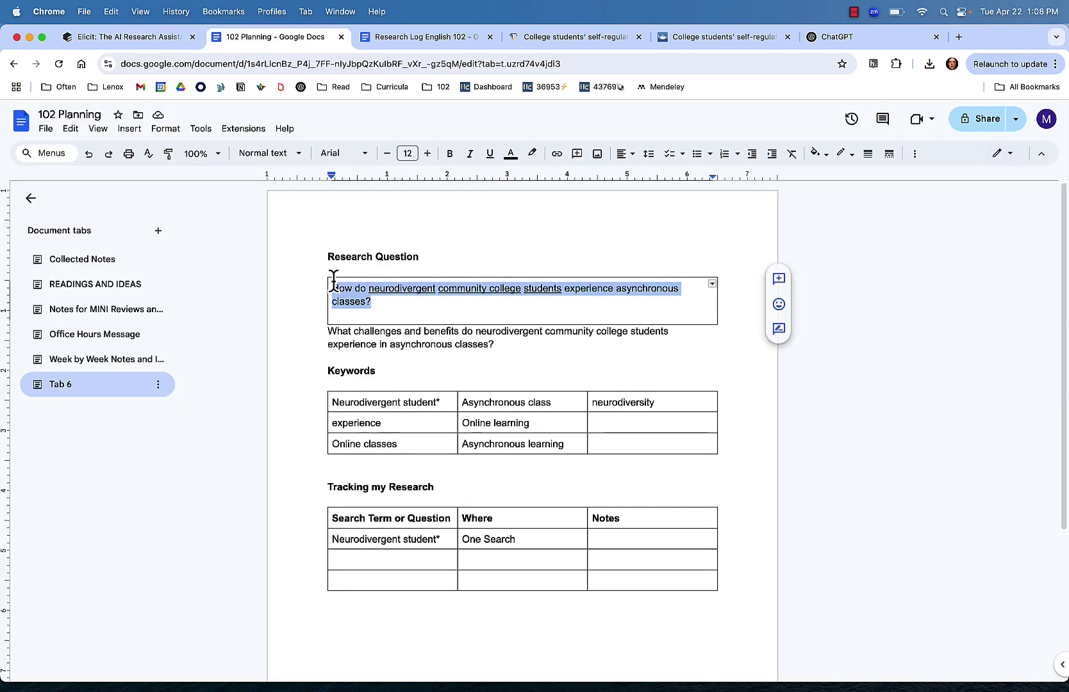
pyautogui.click(125, 38)
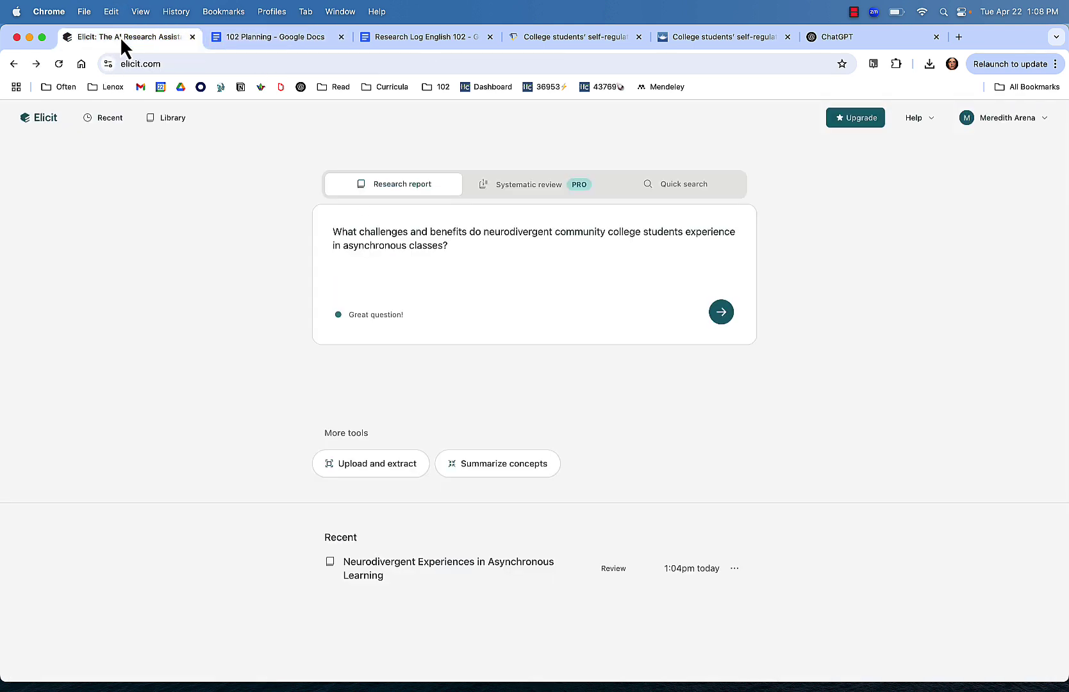
pyautogui.moveTo(454, 247); pyautogui.dragTo(337, 234)
pyautogui.press('super+v')
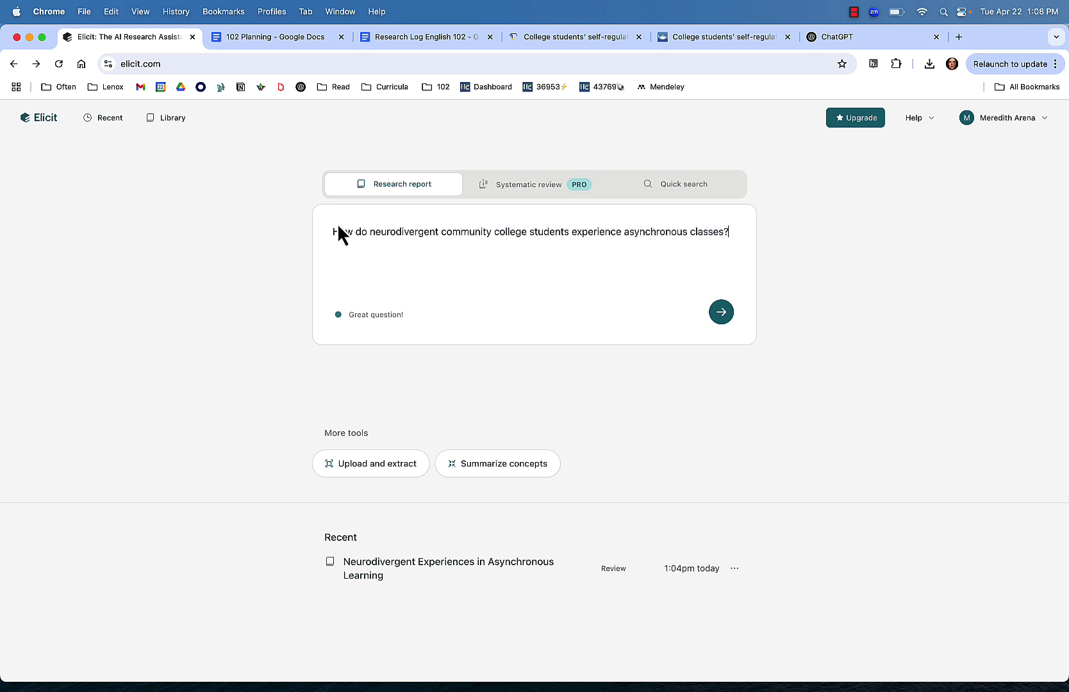
pyautogui.press('Return')
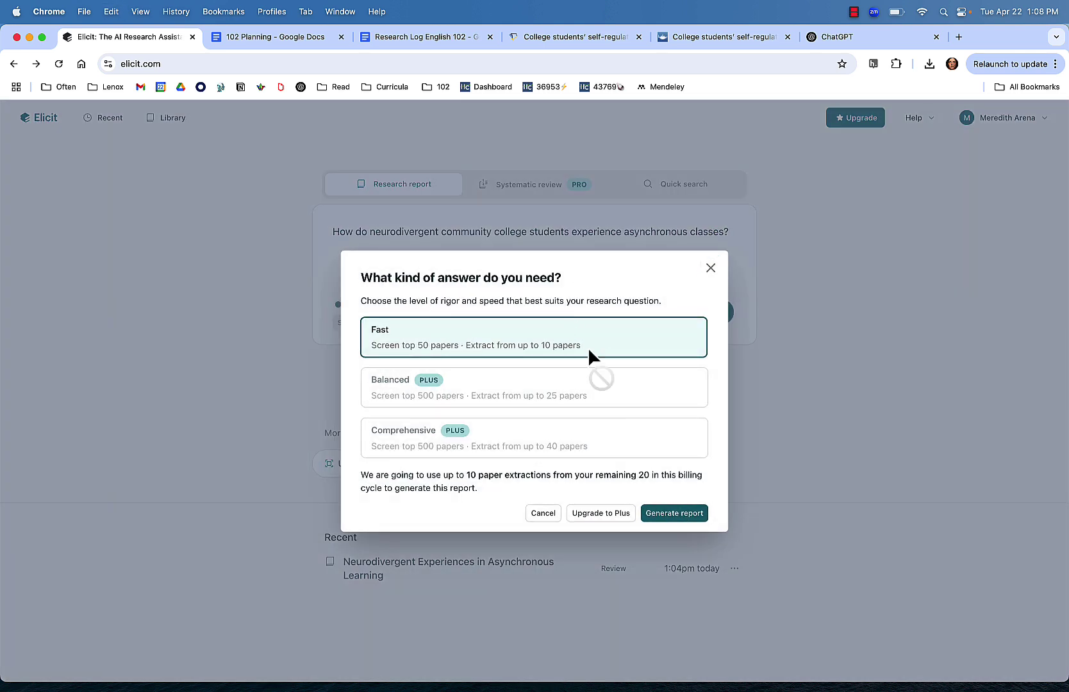
pyautogui.click(685, 514)
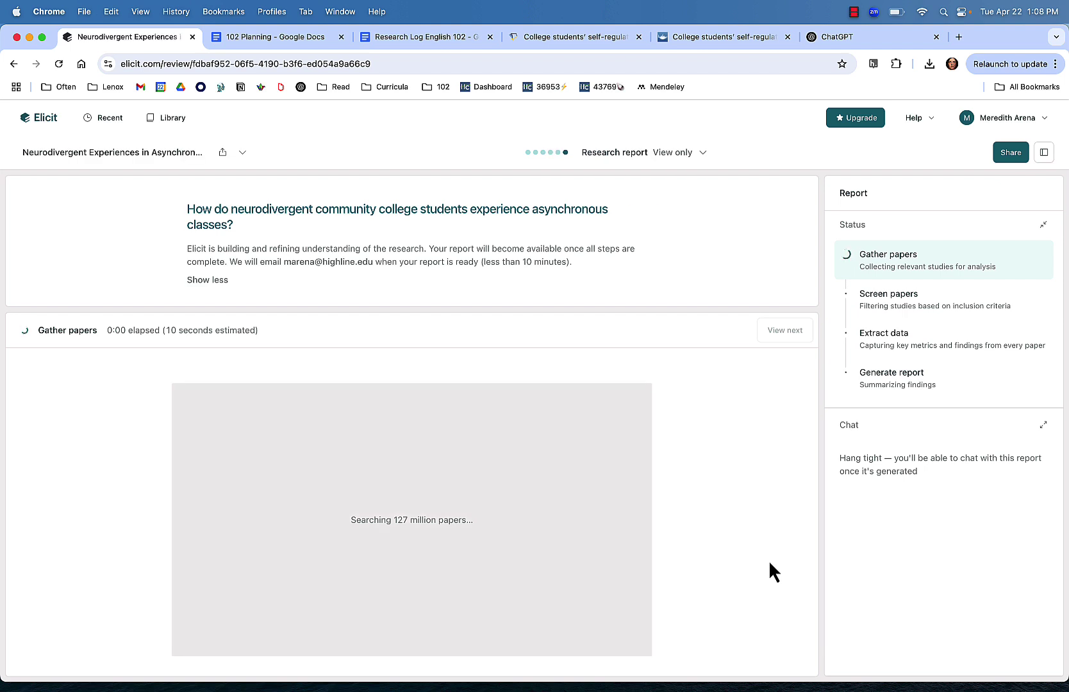
# Return to the research question page and re-enter the same question to review the suggested improvements.
pyautogui.click(13, 65)
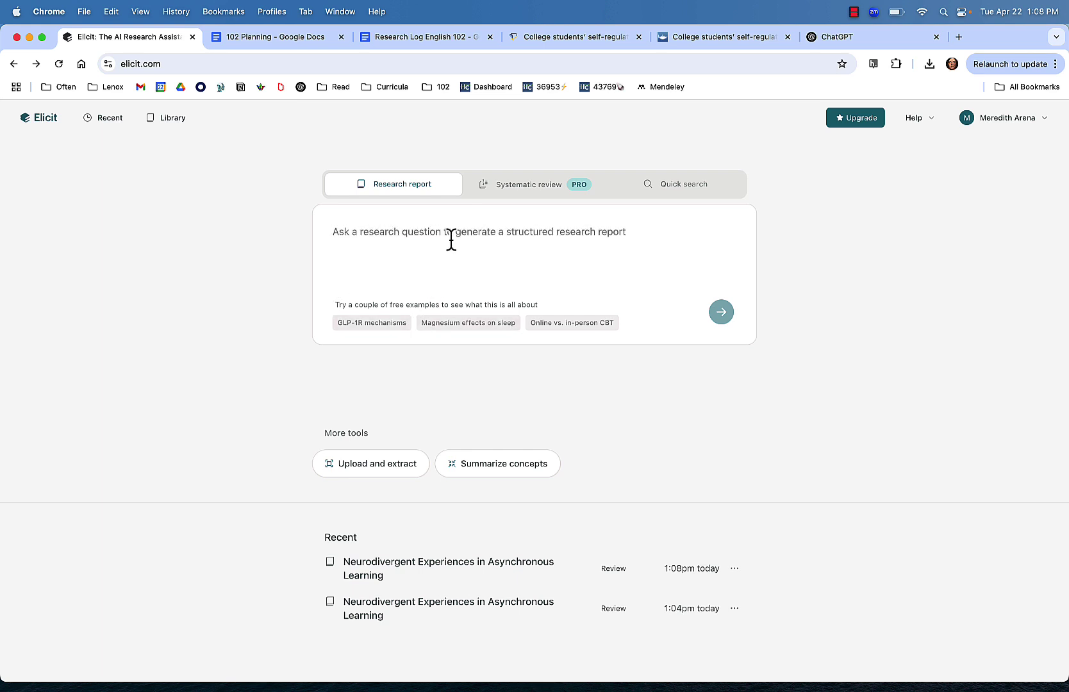
pyautogui.press('super+v')
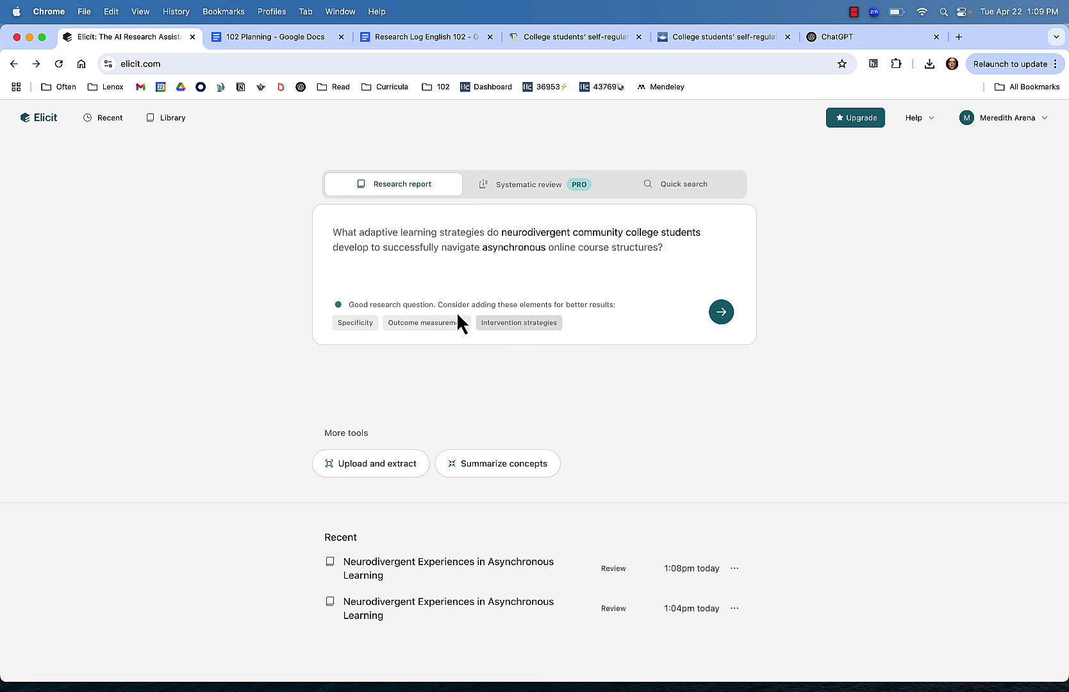
# Generate a Fast report for the planning document's question "What challenges and benefits do neurodivergent community college students experience in asynchronous classes?".
pyautogui.click(246, 42)
pyautogui.moveTo(334, 339)
pyautogui.mouseDown()
pyautogui.moveTo(507, 340)
pyautogui.moveTo(327, 330)
pyautogui.mouseUp()
pyautogui.press('super+c')
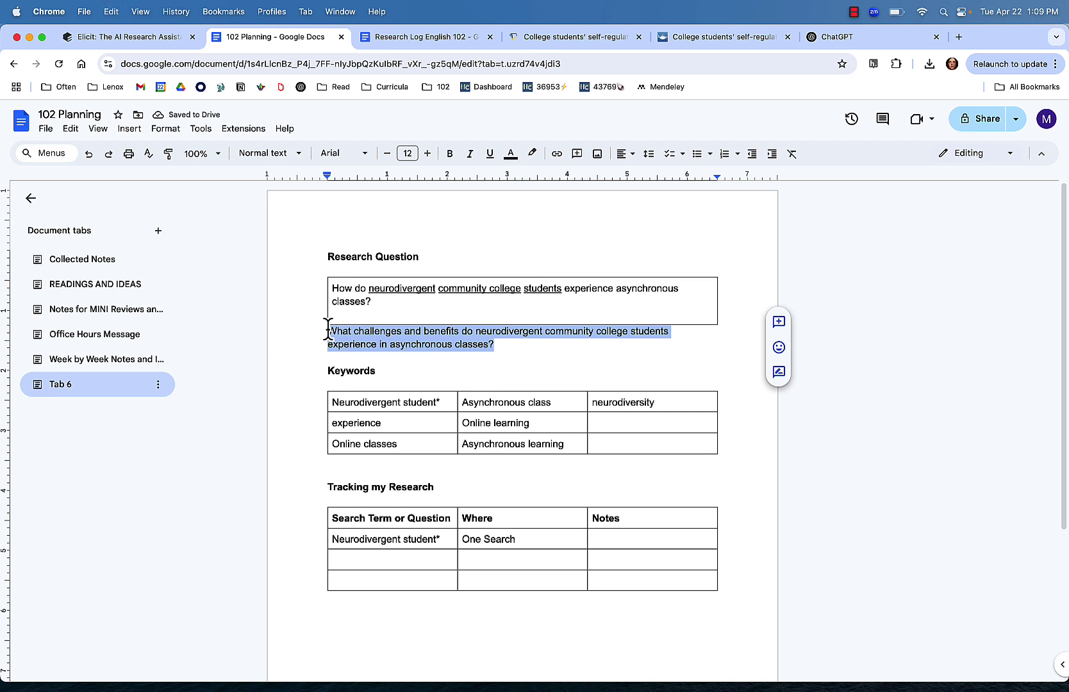
pyautogui.click(148, 40)
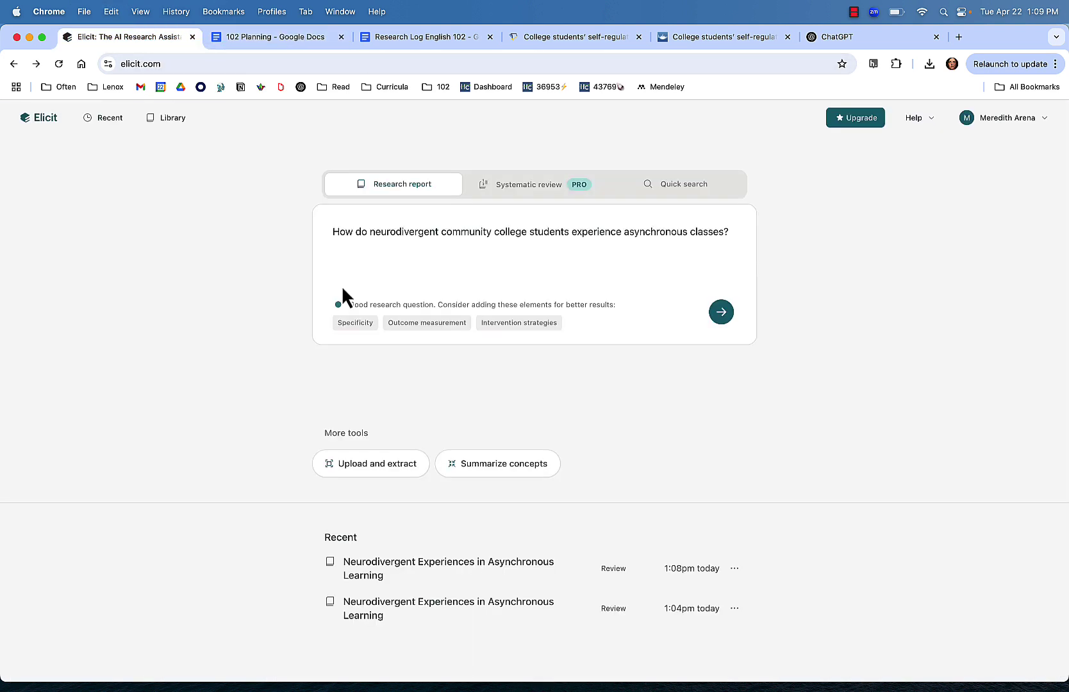
pyautogui.tripleClick(358, 232)
pyautogui.press('super+v')
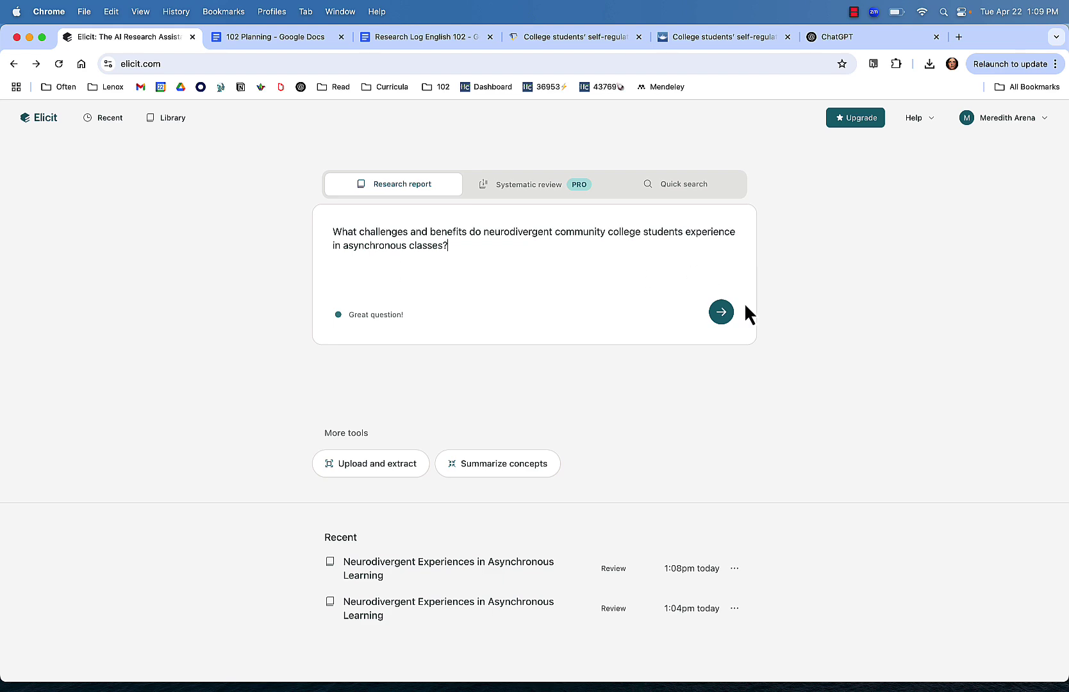
pyautogui.click(730, 316)
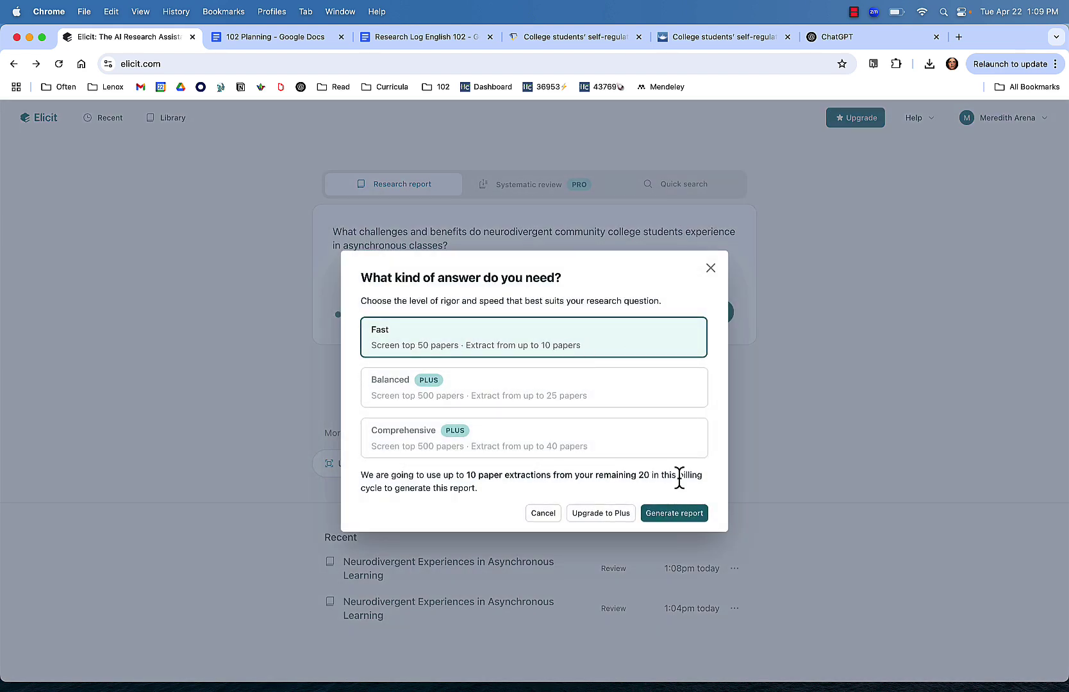
pyautogui.click(683, 516)
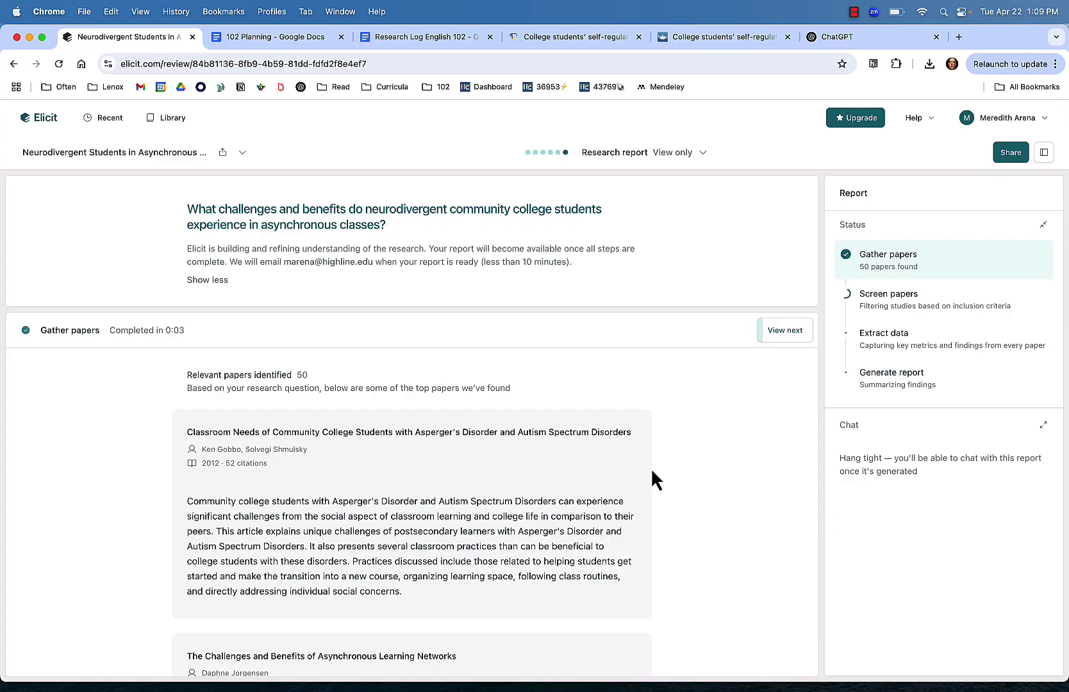
pyautogui.scroll(-4, 651, 477)
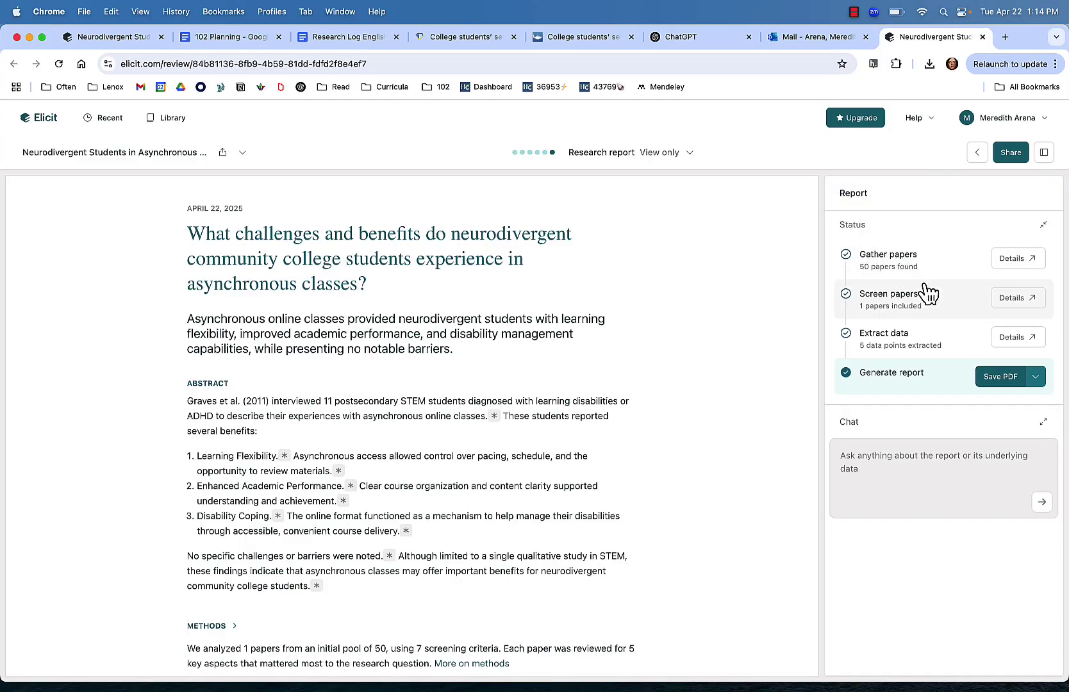
# Open the gathered paper "For a Long Time Our Voices have been Hushed" and show its PDF version.
pyautogui.click(997, 269)
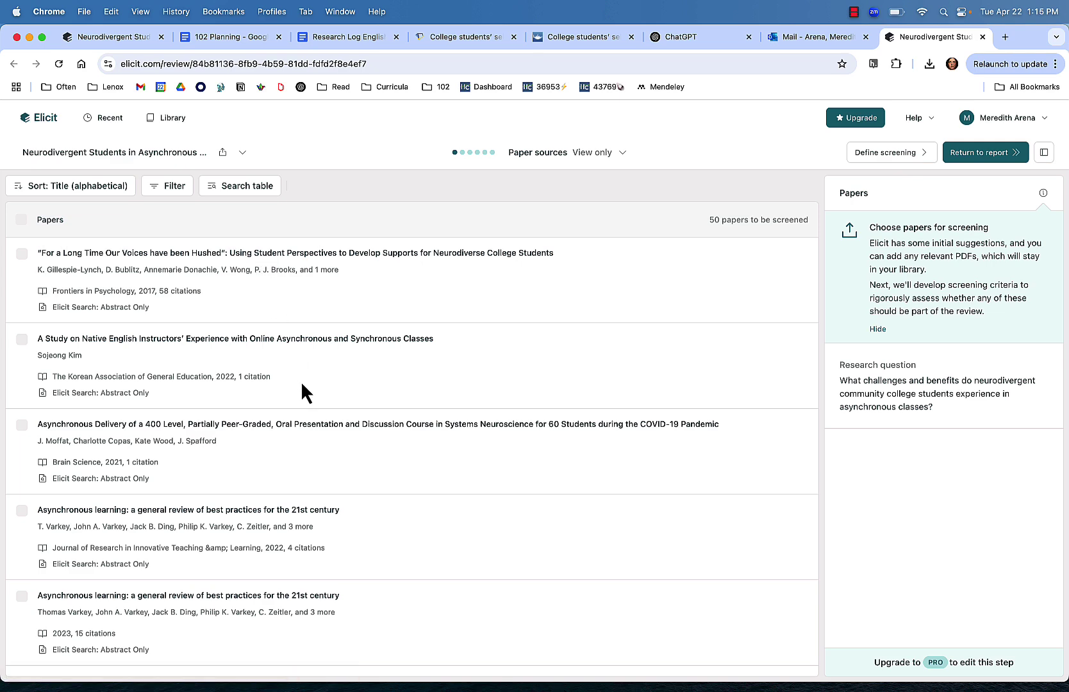
pyautogui.click(329, 253)
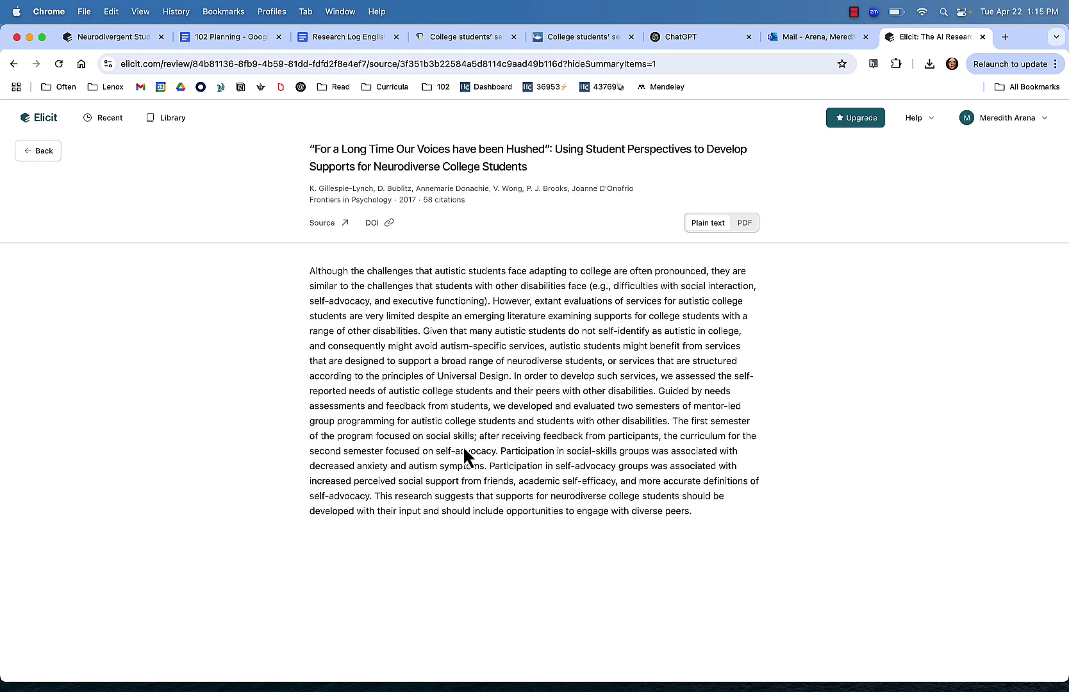
pyautogui.click(744, 225)
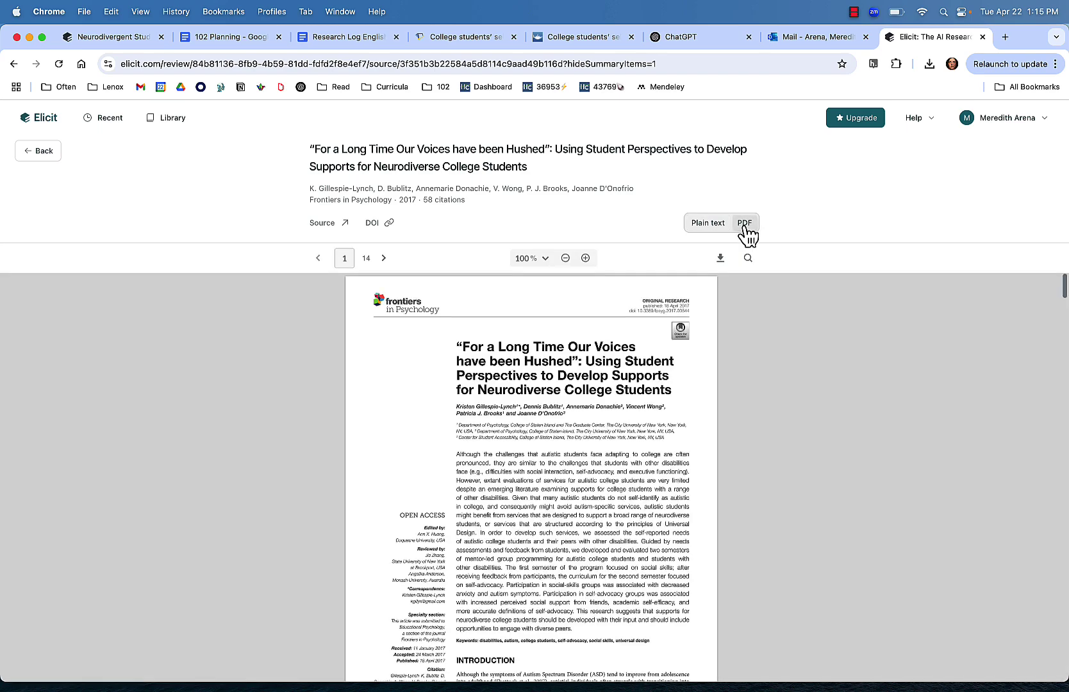
# Skim the paper's PDF pages and download the article from its source.
pyautogui.scroll(-6, 664, 544)
pyautogui.scroll(-20, 667, 549)
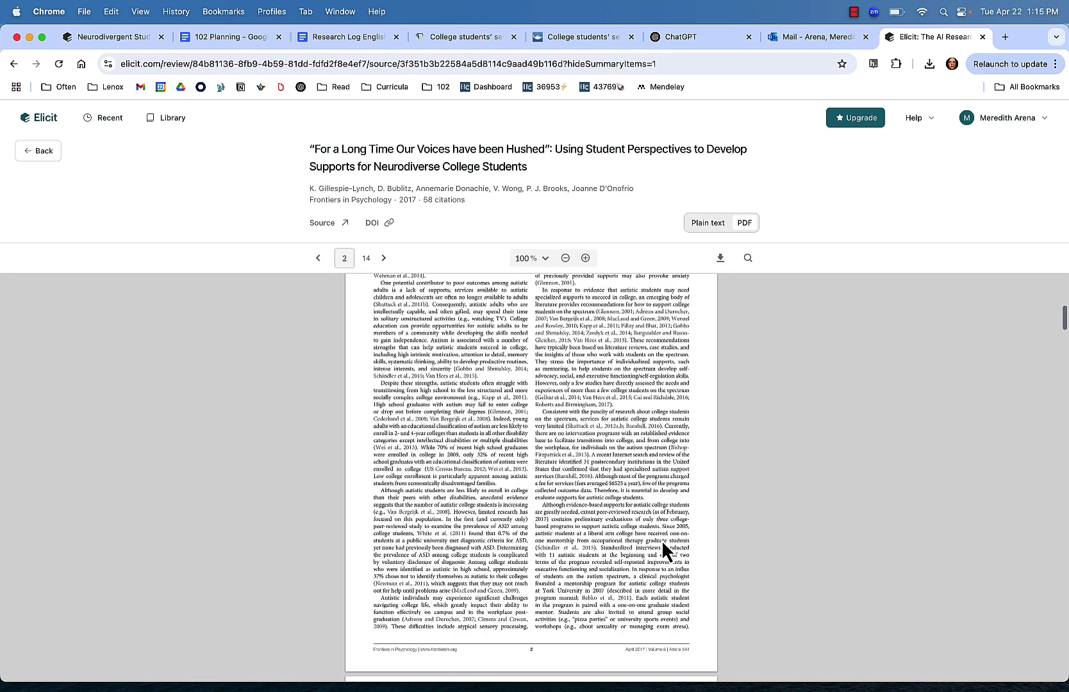
pyautogui.scroll(8, 662, 537)
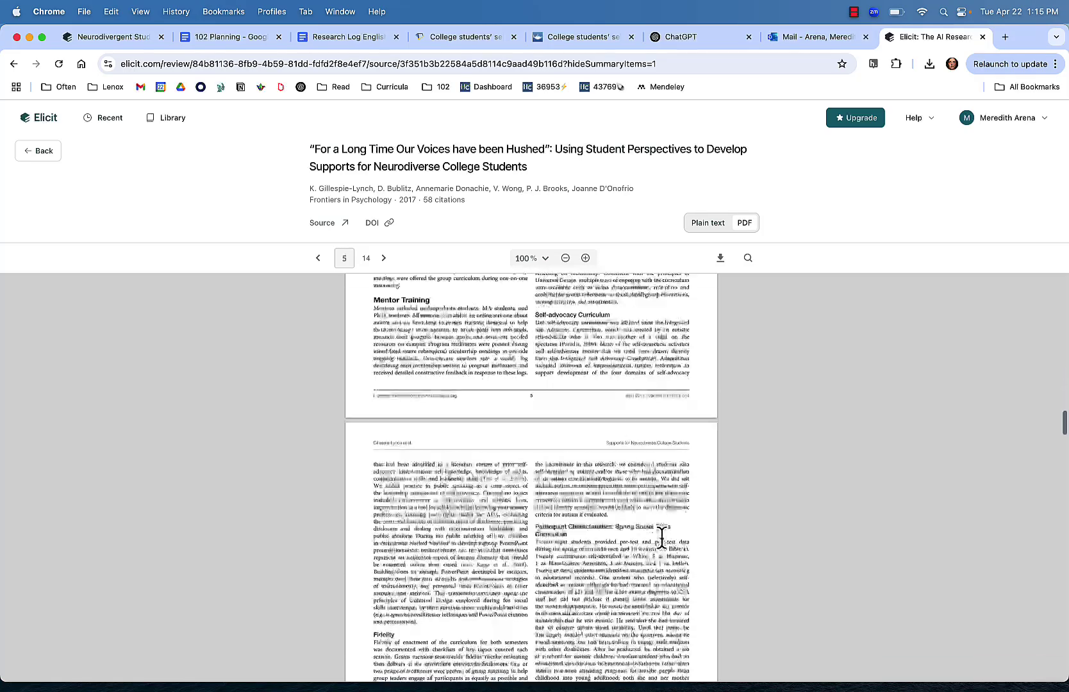
pyautogui.scroll(15, 664, 542)
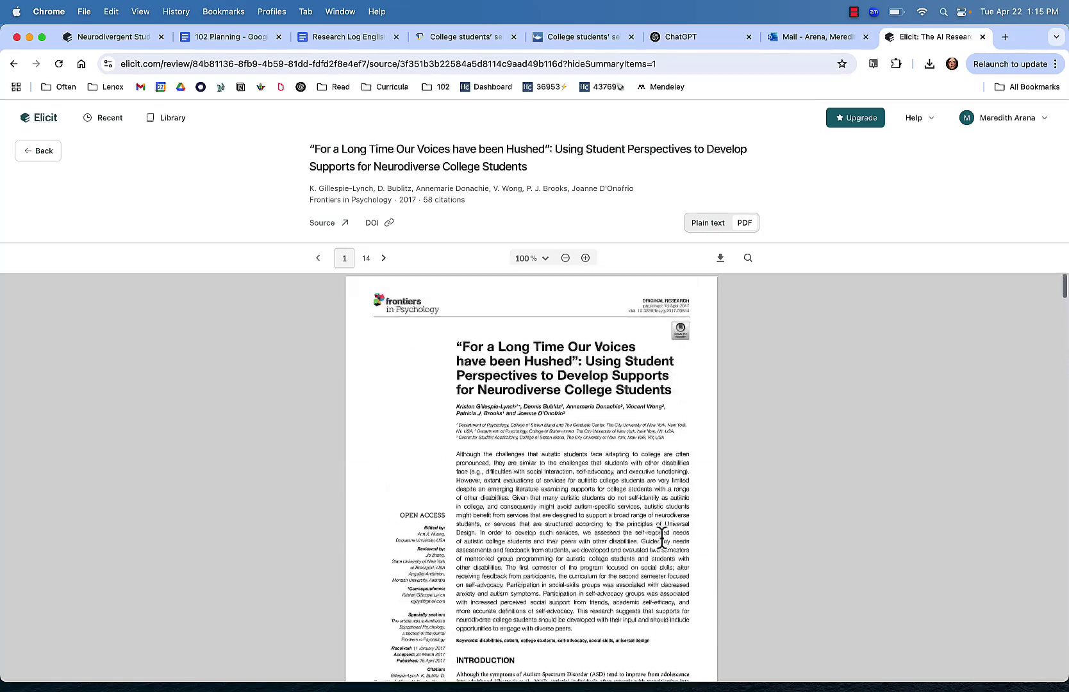
pyautogui.click(322, 225)
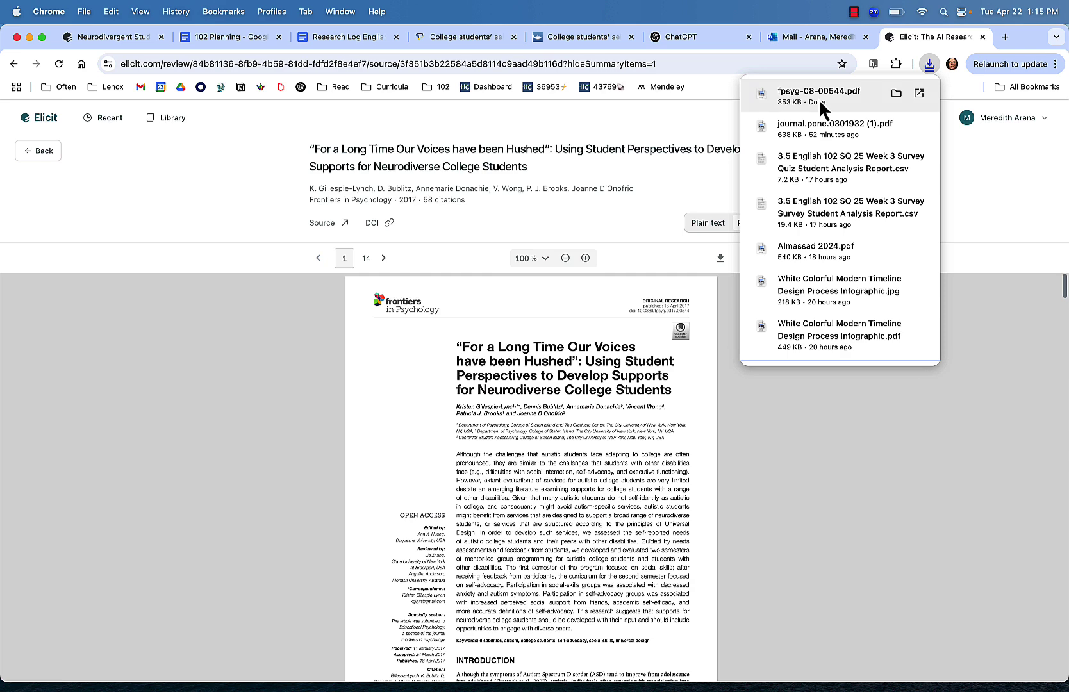
# Open the 2022 paper "Asynchronous learning: a general review of best practices for the 21st century" from the gathered papers and view its original source.
pyautogui.click(14, 64)
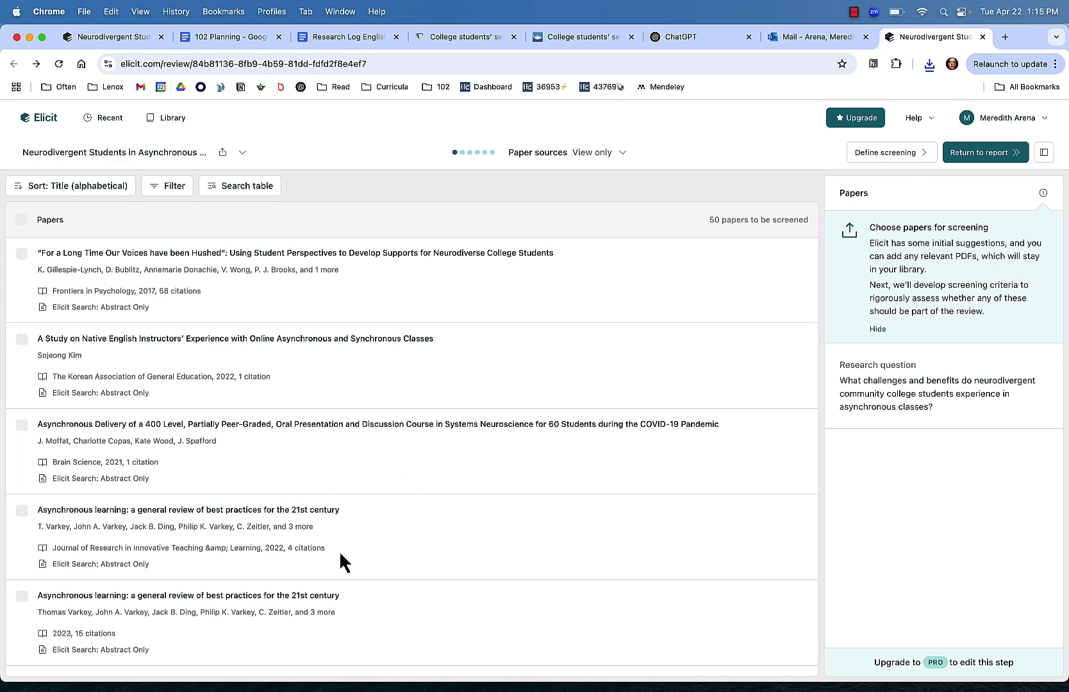
pyautogui.scroll(-5, 341, 555)
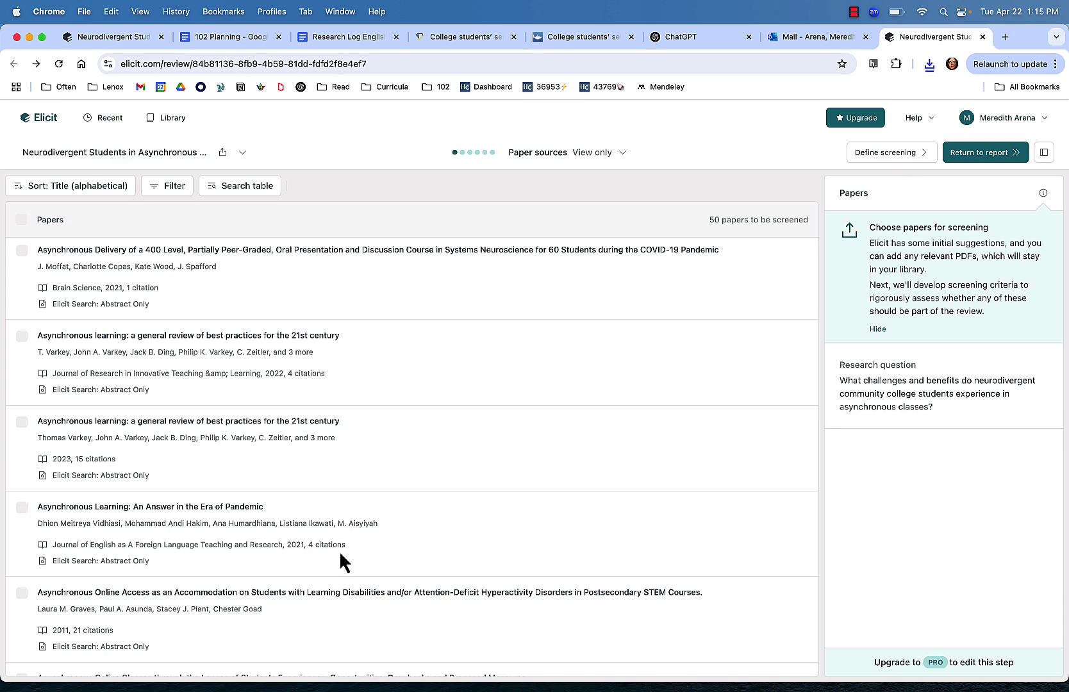
pyautogui.click(265, 346)
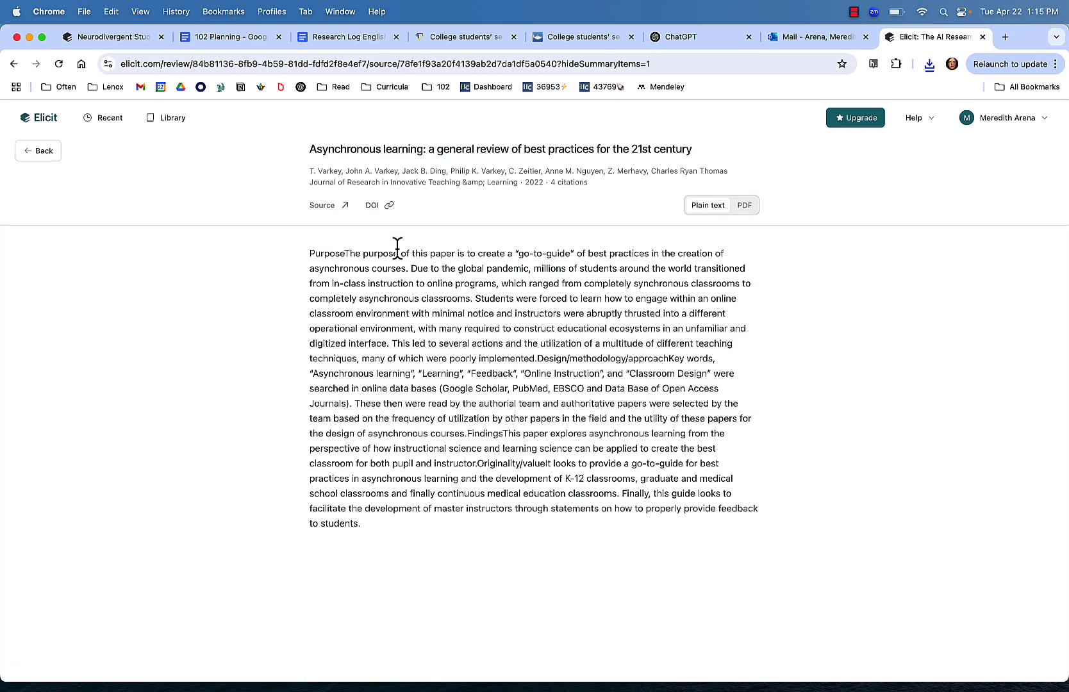
pyautogui.click(330, 206)
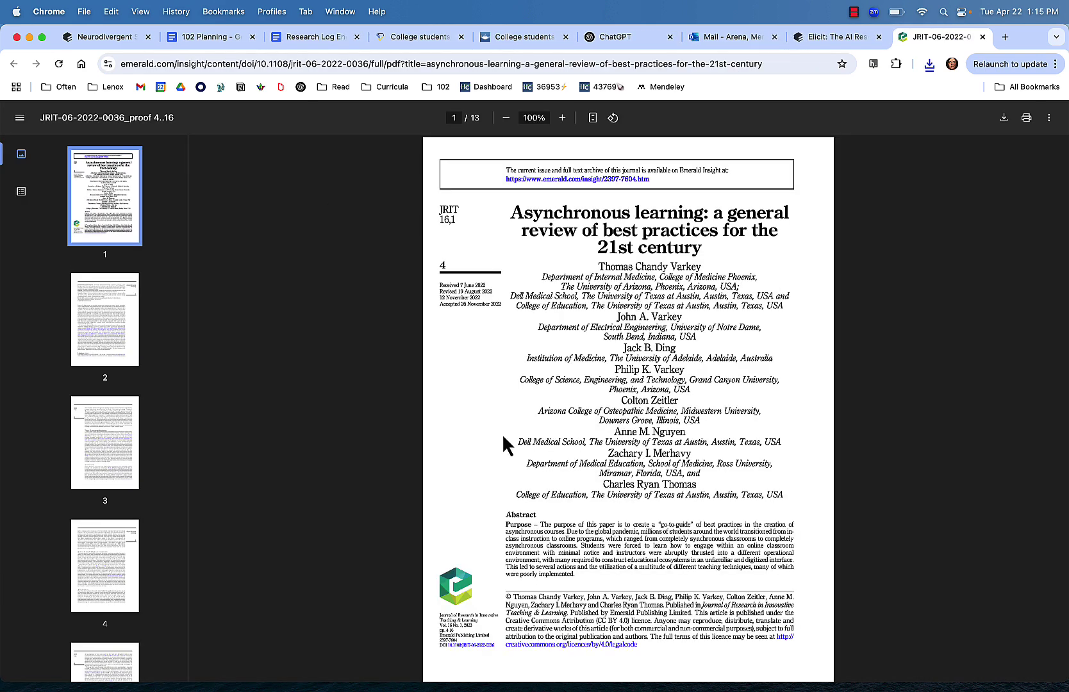
# Return to the Elicit report and examine the extraction results and supporting quotes for data collection, asynchronous learning characteristics and key findings.
pyautogui.click(810, 39)
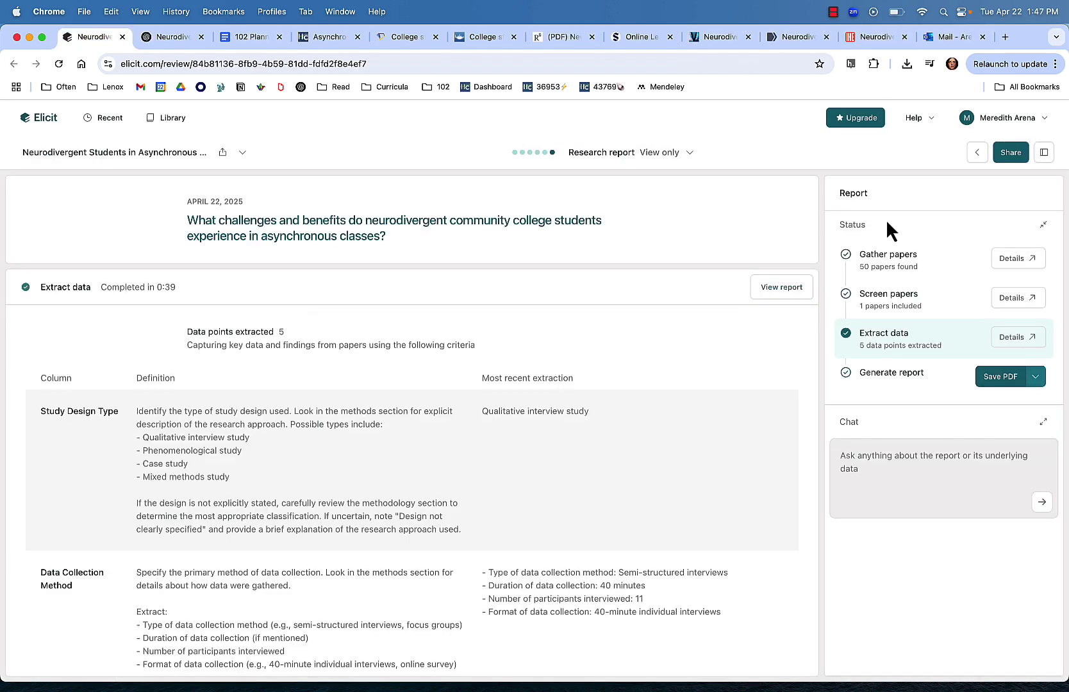
pyautogui.click(1018, 339)
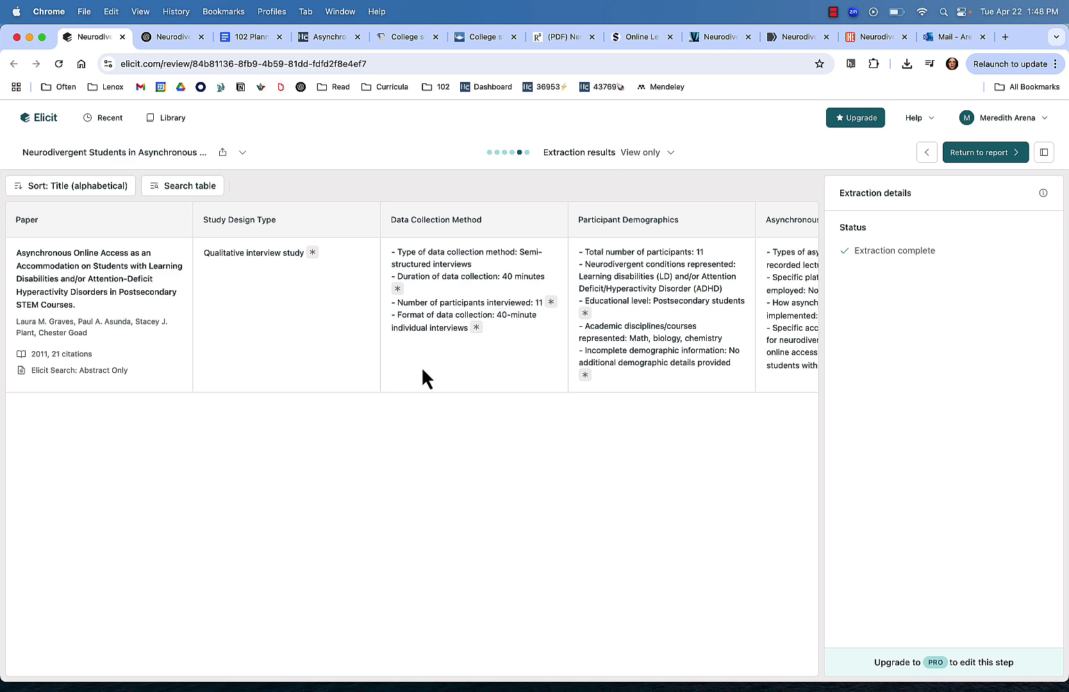
pyautogui.click(461, 292)
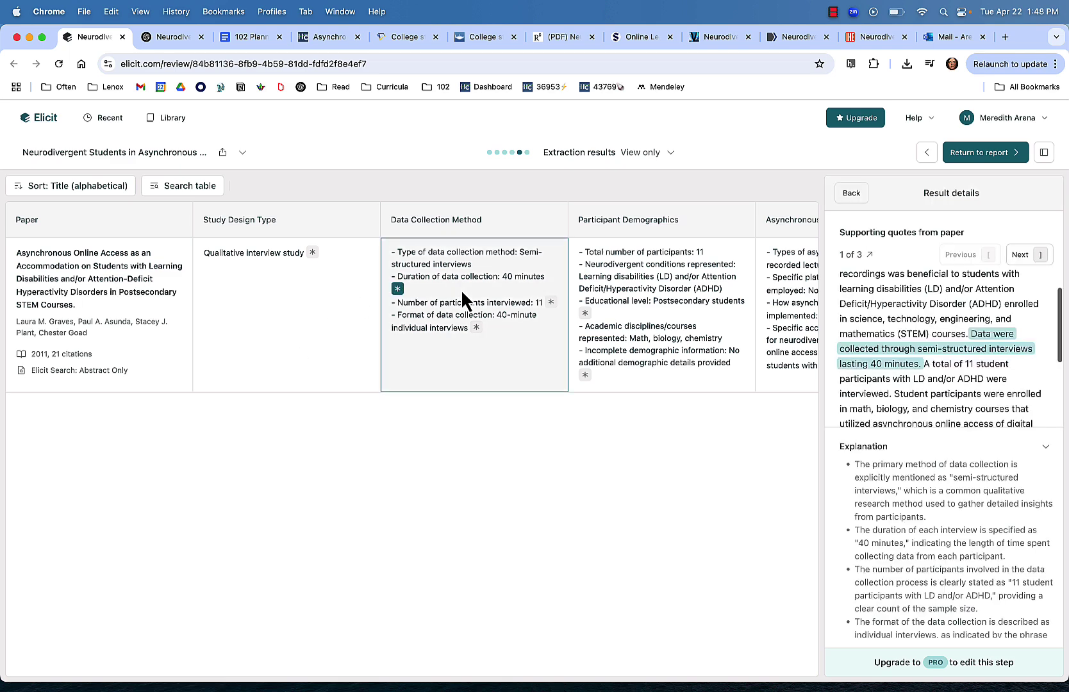
pyautogui.hscroll(3, 461, 292)
pyautogui.click(462, 291)
pyautogui.click(727, 286)
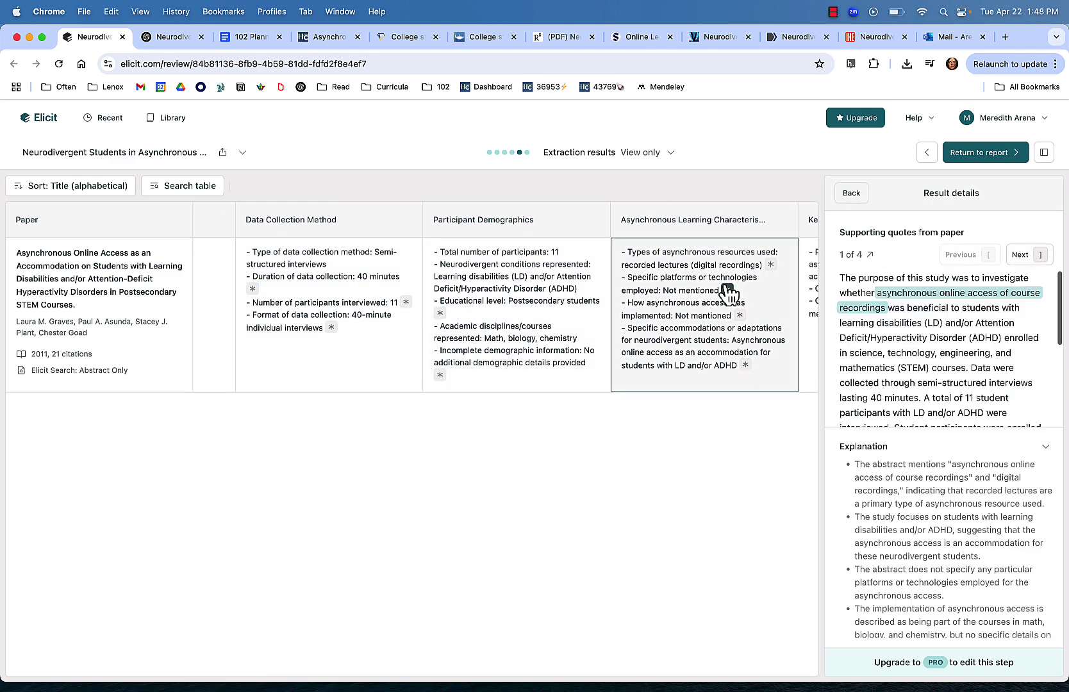
pyautogui.hscroll(3, 725, 284)
pyautogui.click(724, 285)
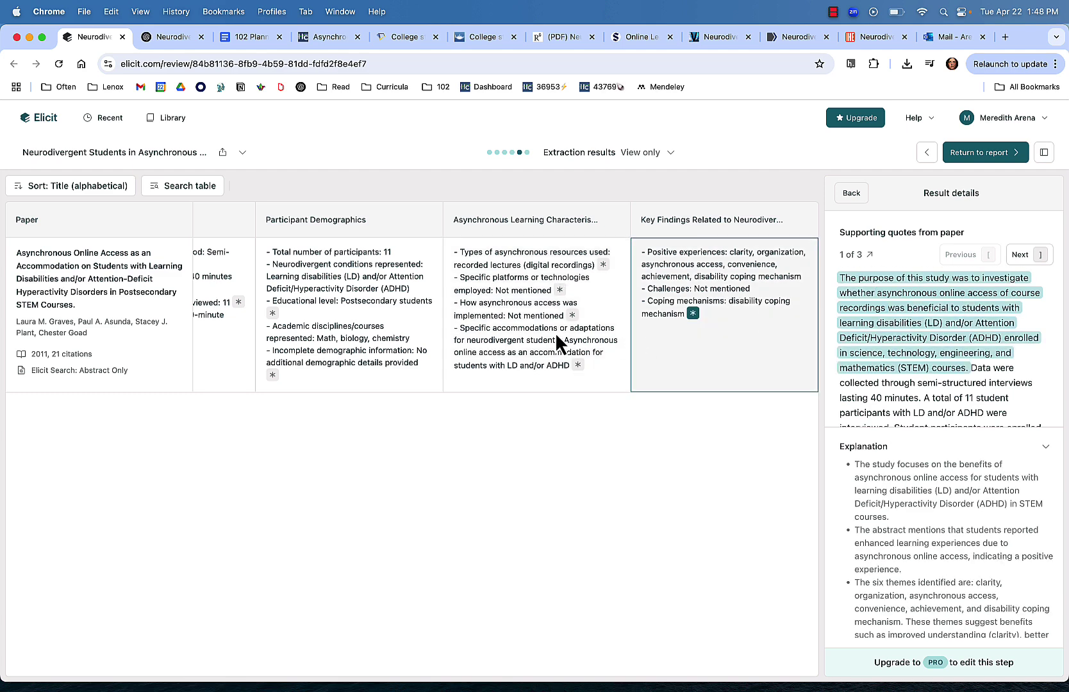
pyautogui.hscroll(-3, 556, 340)
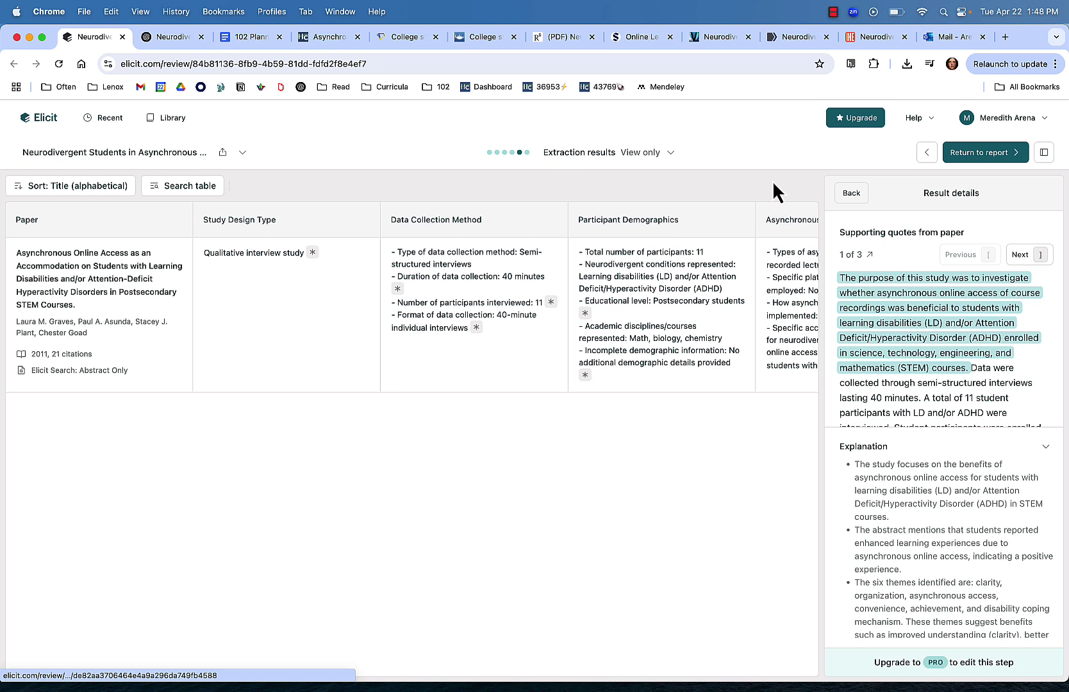
# Go back to the gathered papers, read the abstract of the 2022 "Asynchronous learning" review and open its paper page.
pyautogui.click(991, 153)
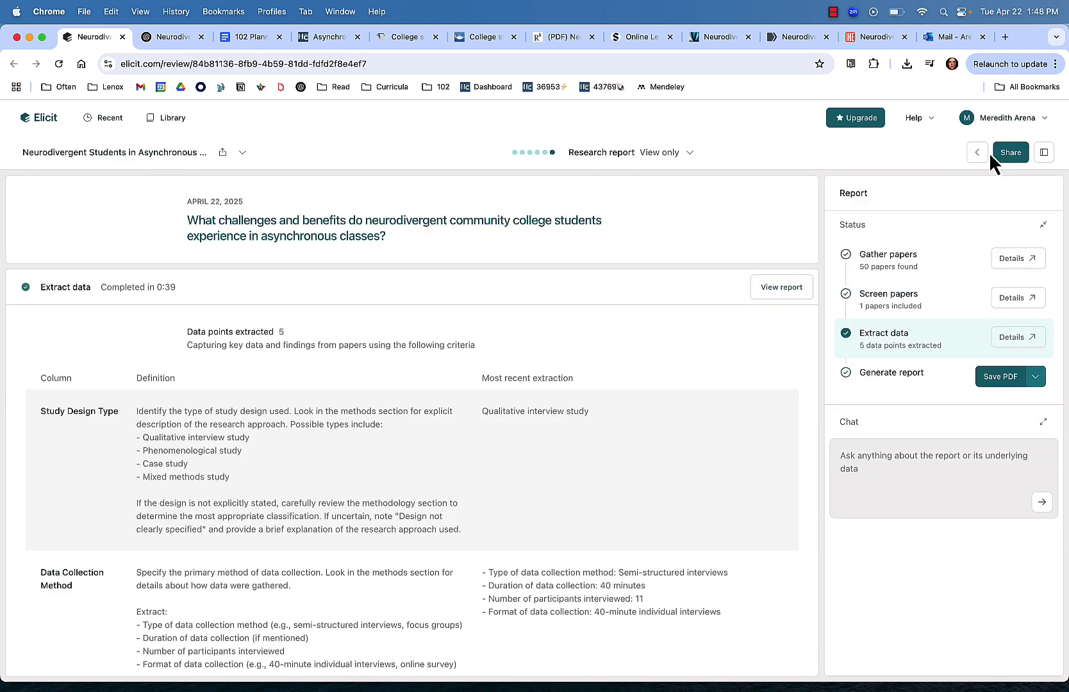
pyautogui.click(1013, 259)
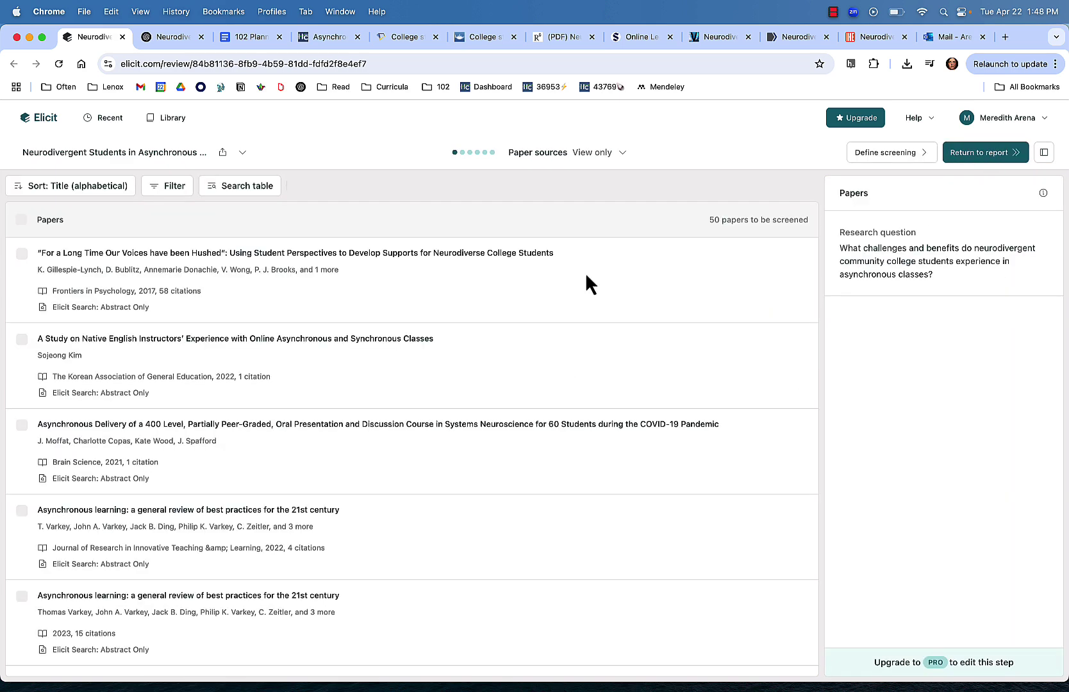
pyautogui.click(25, 529)
pyautogui.scroll(-10, 893, 451)
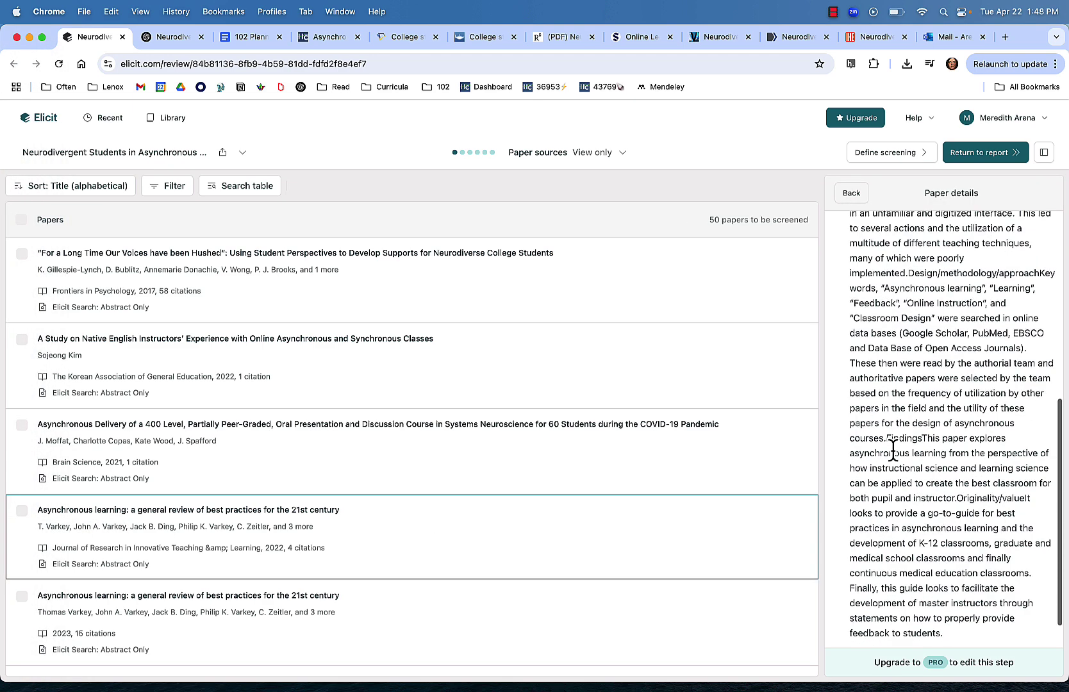
pyautogui.scroll(10, 894, 451)
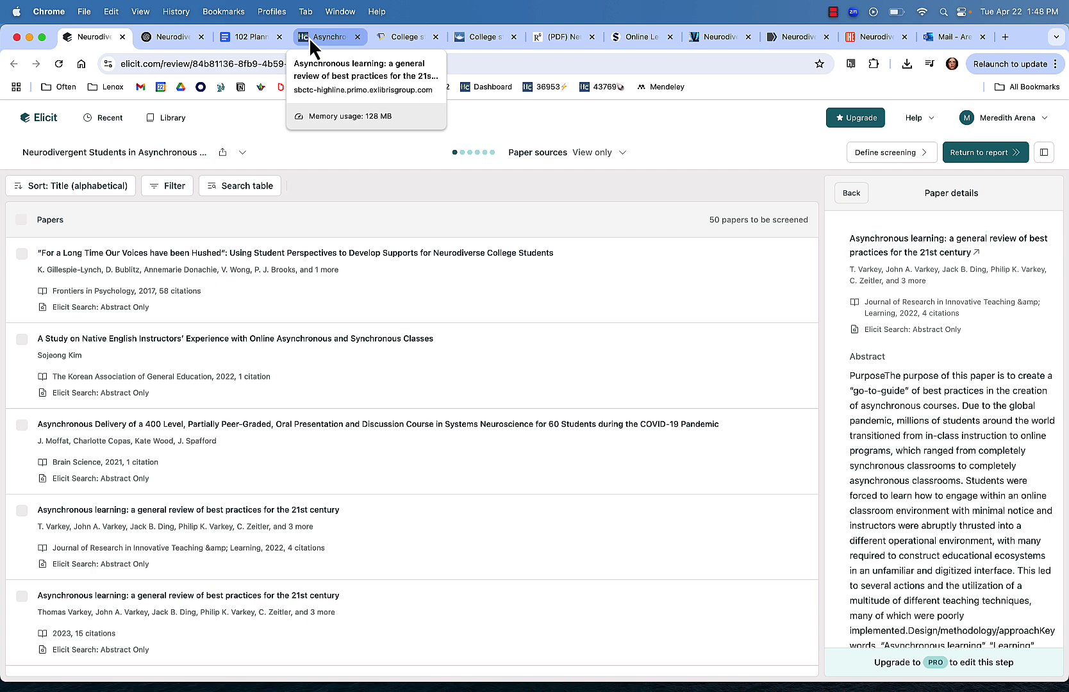
pyautogui.click(184, 509)
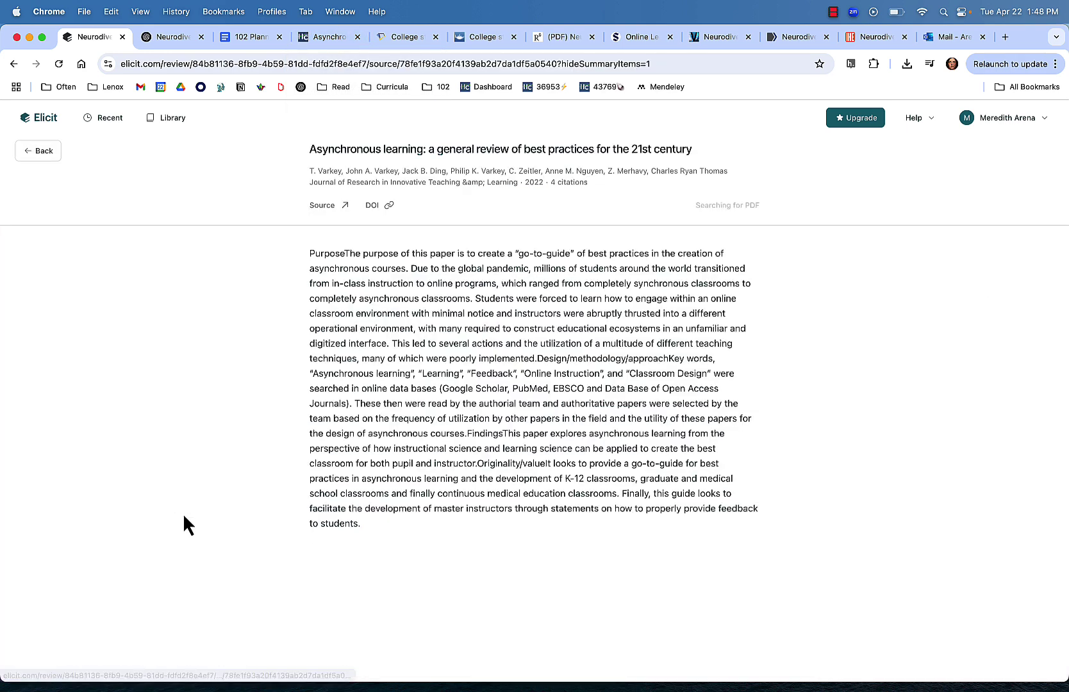
# View the original source PDF of the 2022 "Asynchronous learning" review and compare it with its Elicit paper page.
pyautogui.click(326, 207)
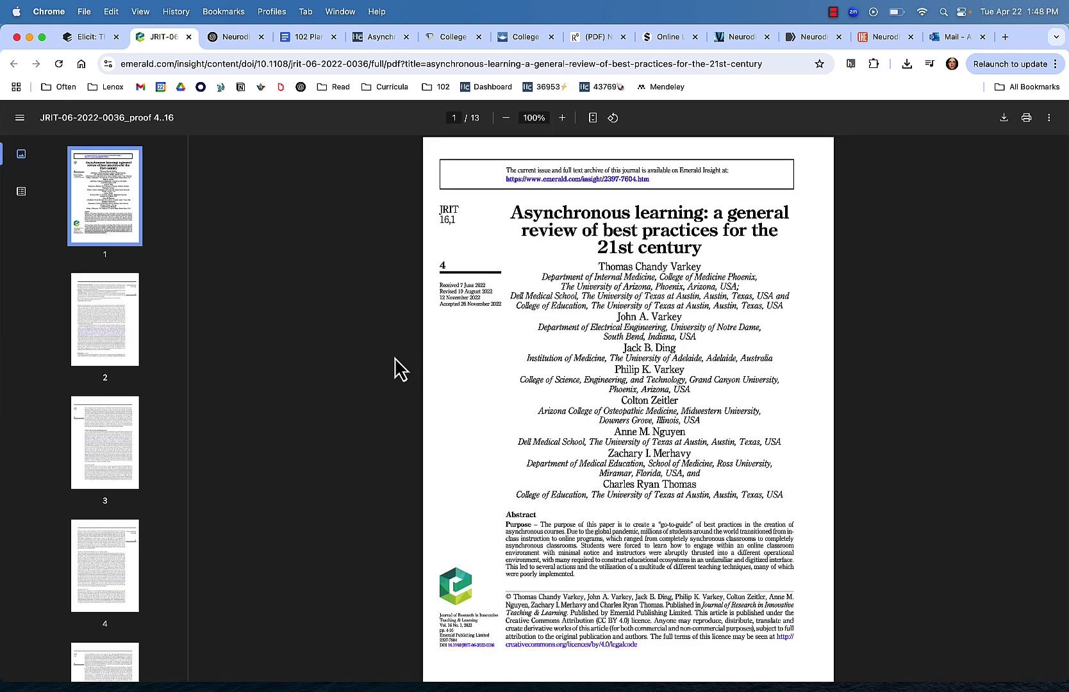
pyautogui.click(82, 38)
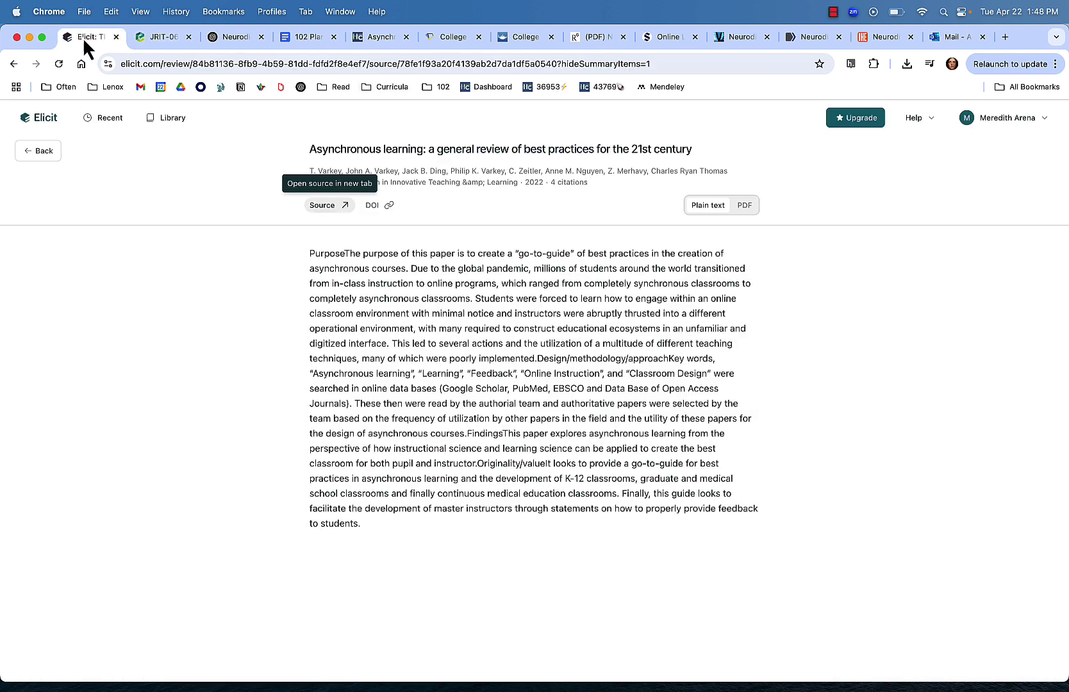
pyautogui.click(164, 38)
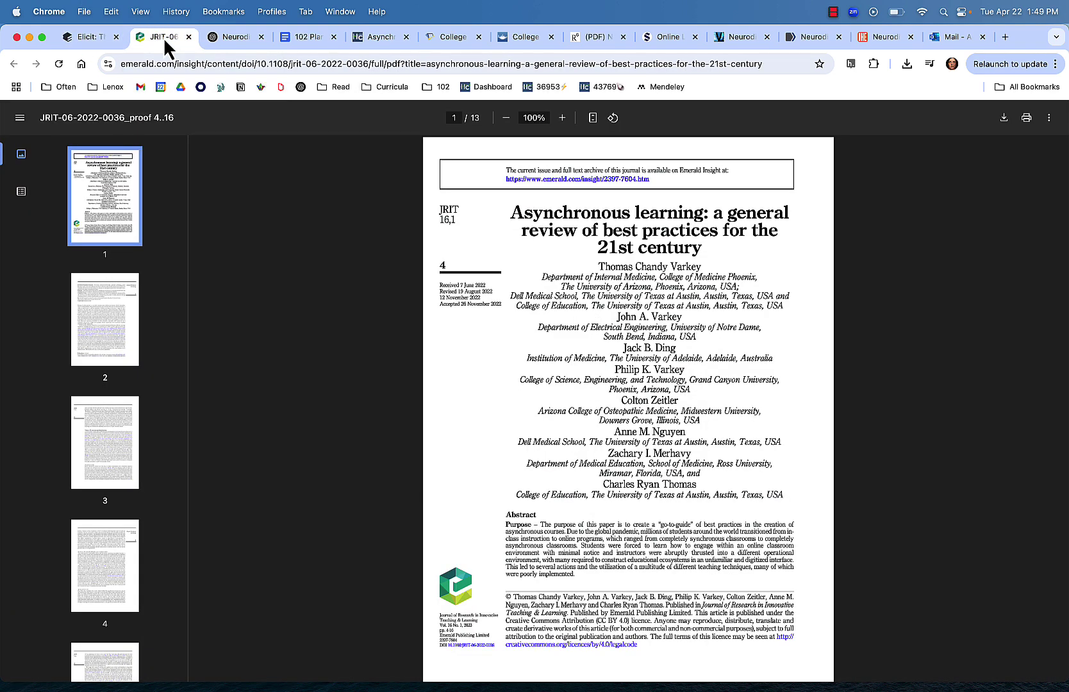
pyautogui.click(71, 44)
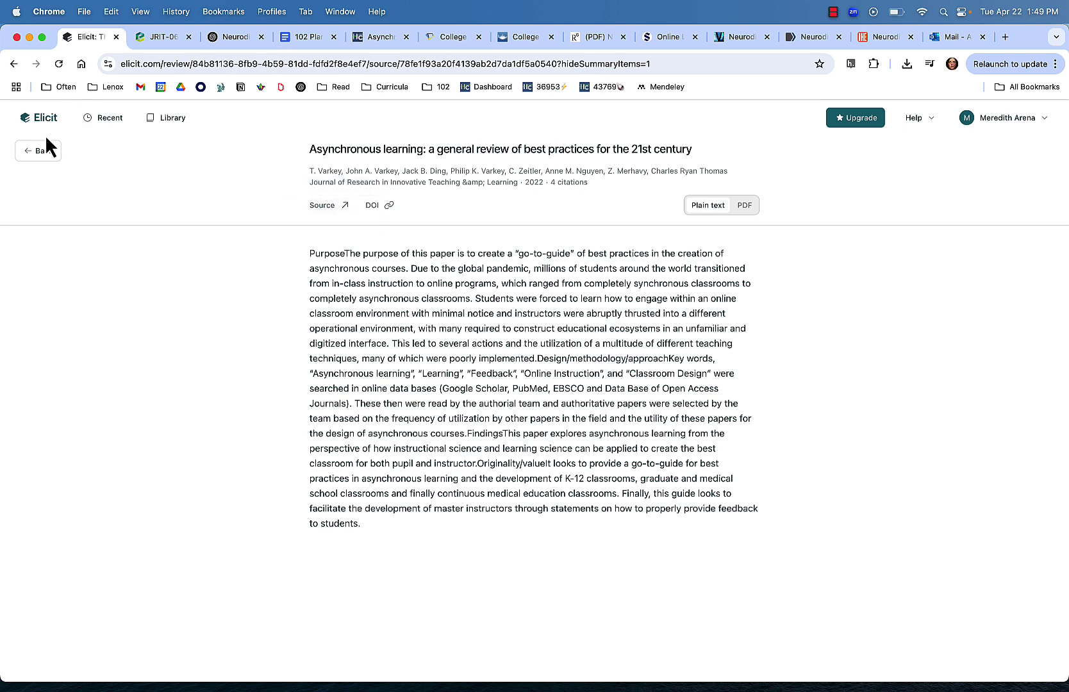
# Return to the gathered papers, browse the list and reopen the 2022 "Asynchronous learning" review's paper page.
pyautogui.click(39, 151)
pyautogui.scroll(-5, 201, 498)
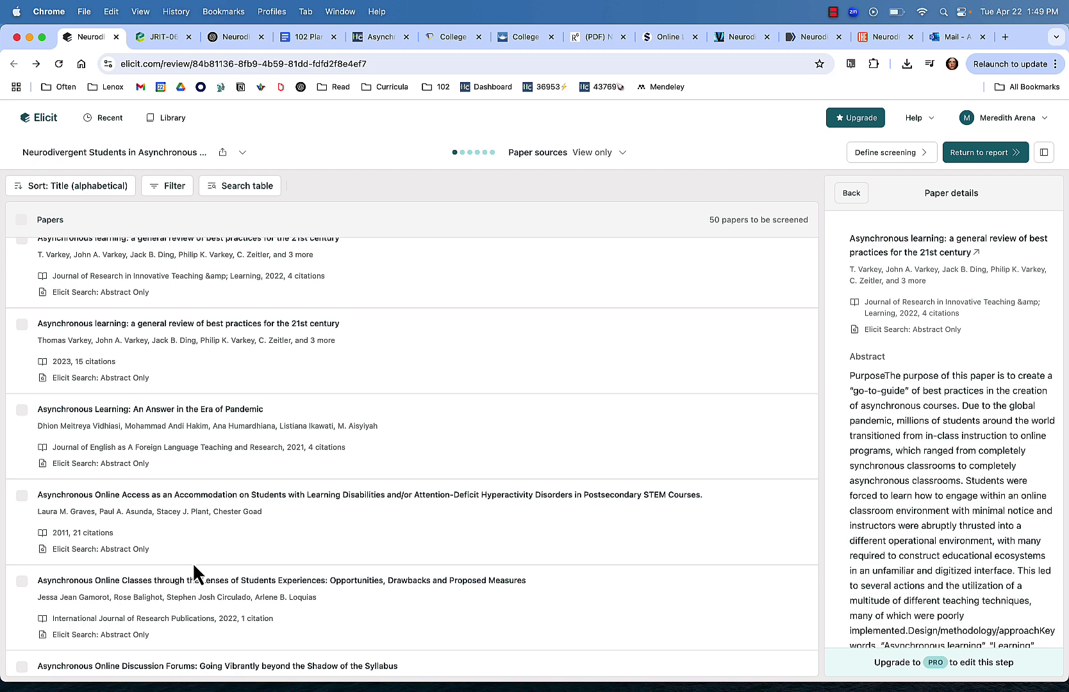
pyautogui.scroll(2, 192, 562)
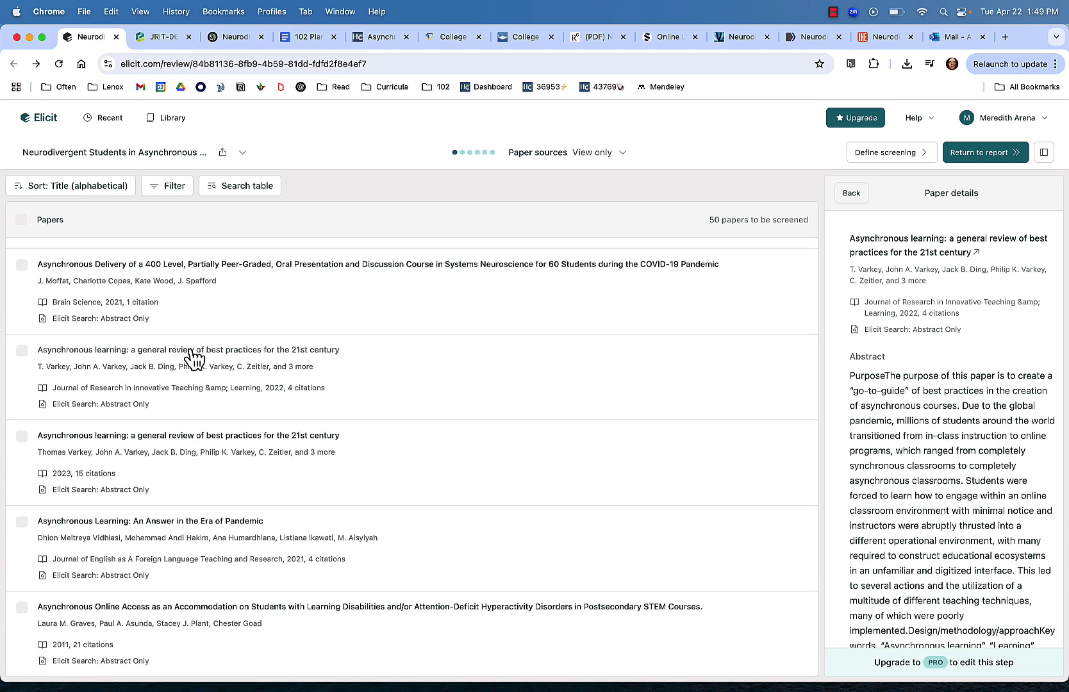
pyautogui.click(193, 351)
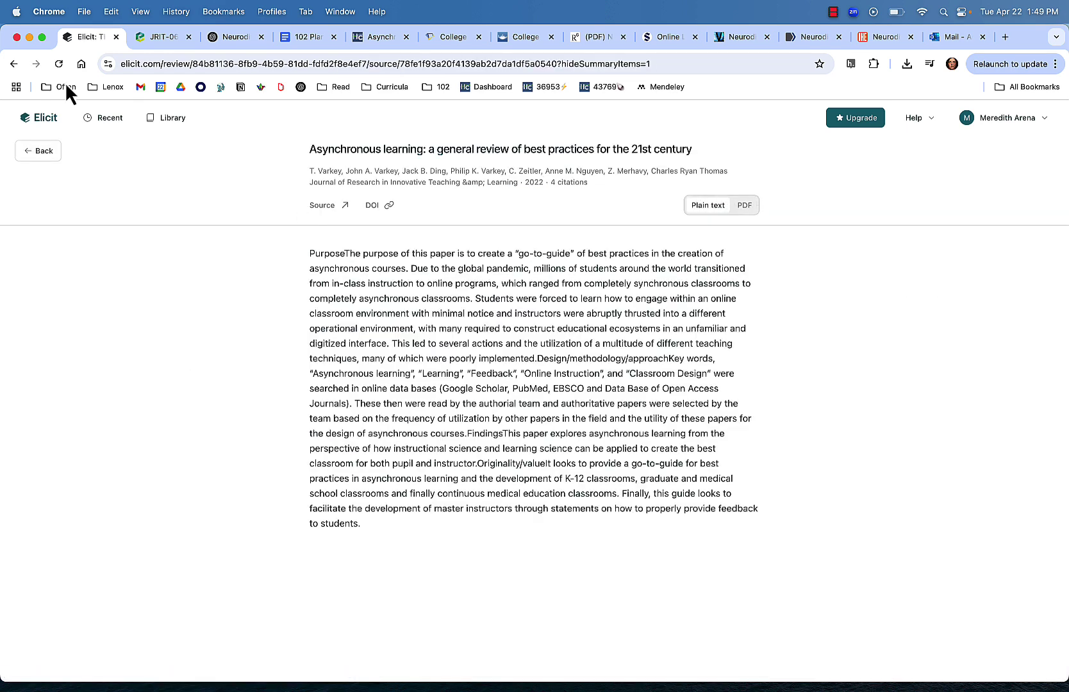
# From the gathered papers, open "Asynchronous Delivery of a 400 Level" course paper, download it from its source and view the PDF.
pyautogui.click(14, 64)
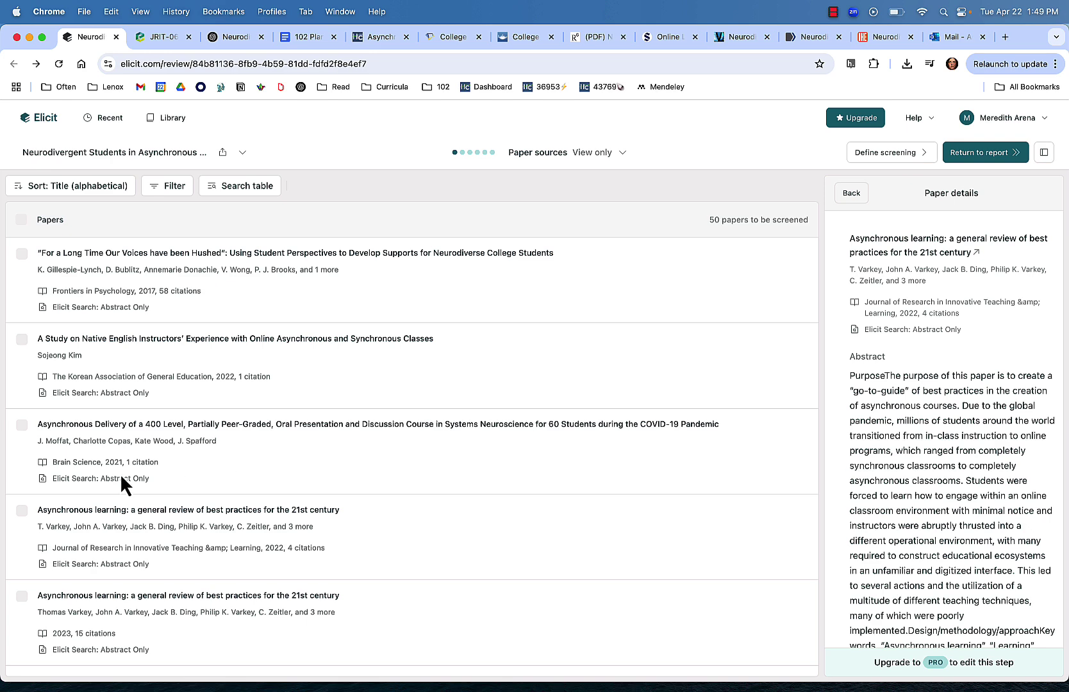
pyautogui.click(118, 426)
pyautogui.click(314, 239)
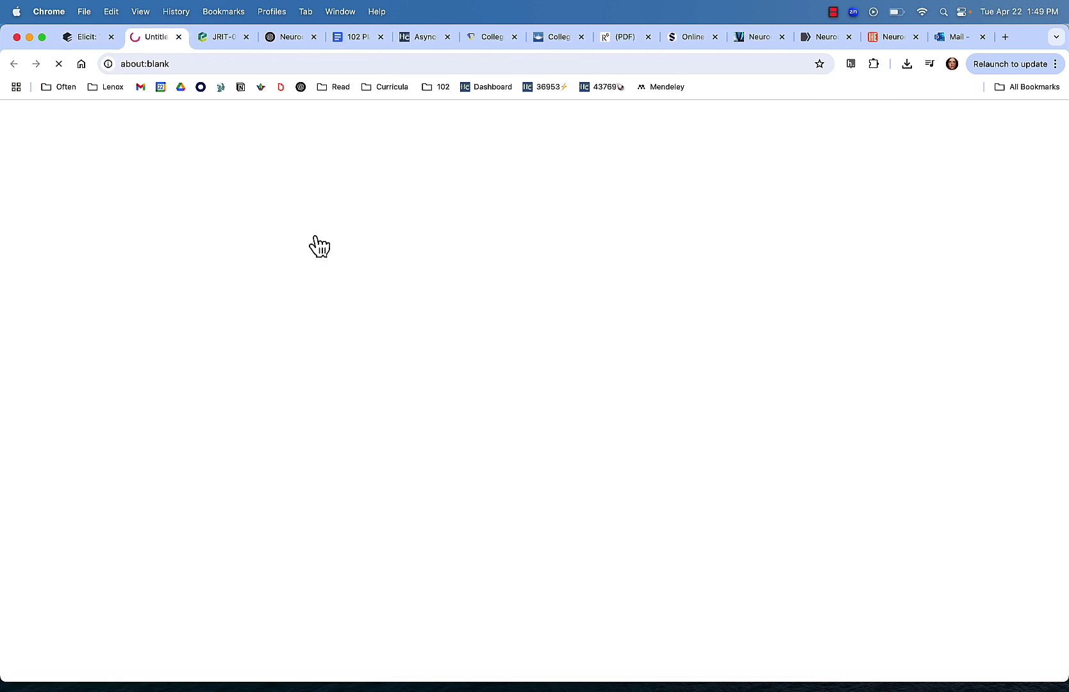
pyautogui.click(772, 97)
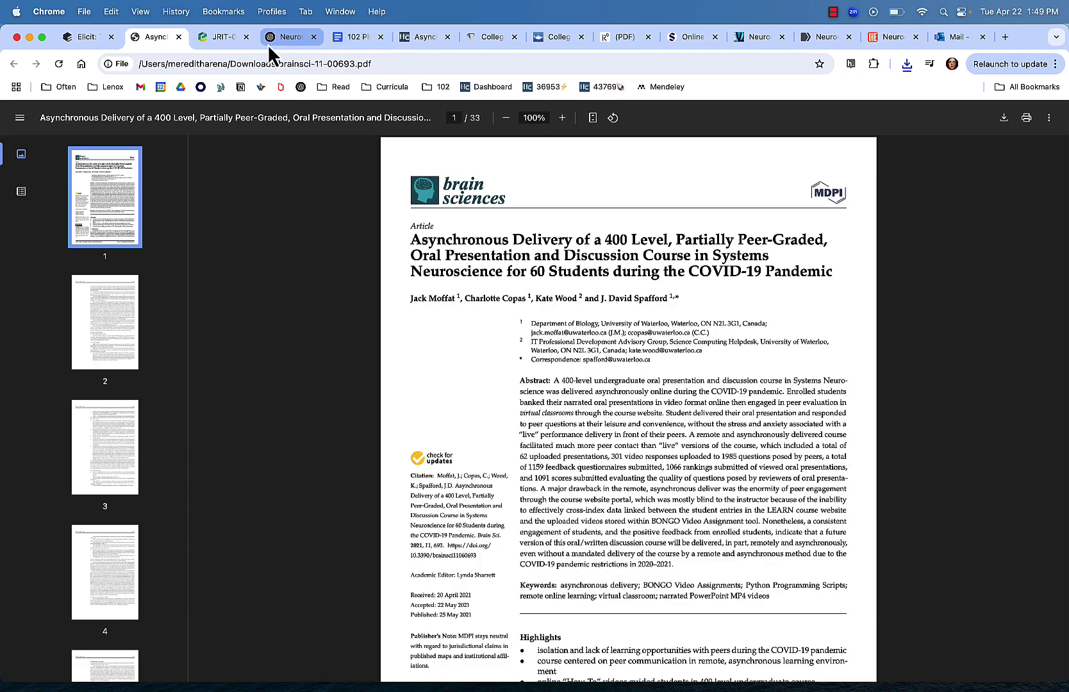
# Search the Highline College library for "What challenges and benefits do neurodivergent community college students experience in asynchronous classes?".
pyautogui.click(420, 40)
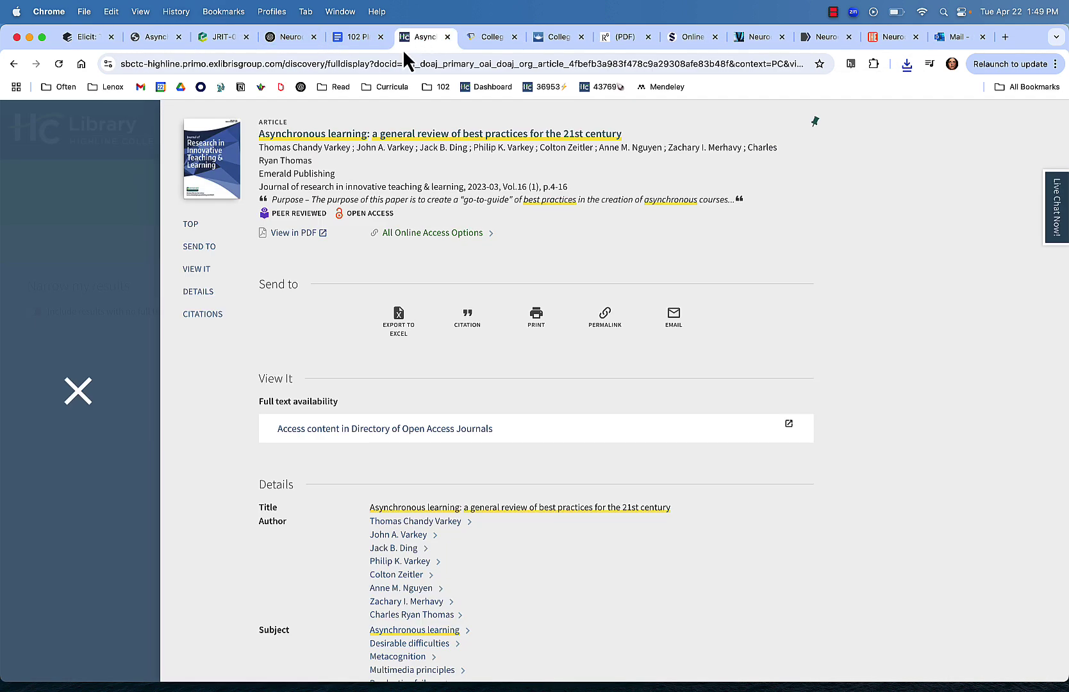
pyautogui.click(103, 393)
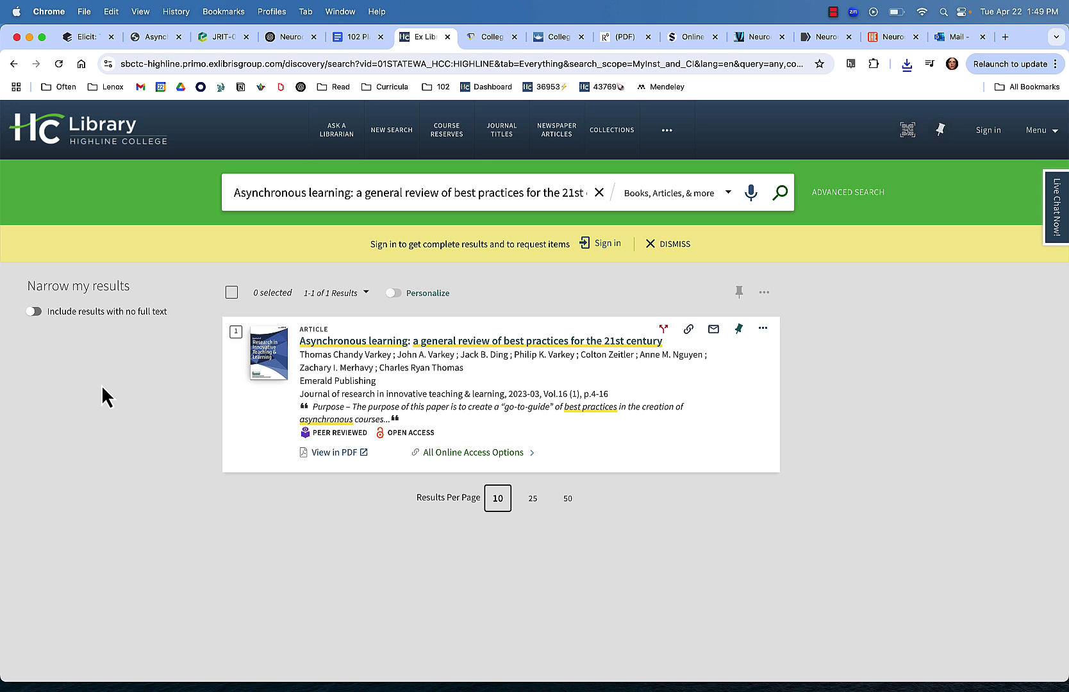
pyautogui.tripleClick(259, 195)
pyautogui.write('What challenges and benefits do neurodivergent community college students experience in asynchronous classes?')
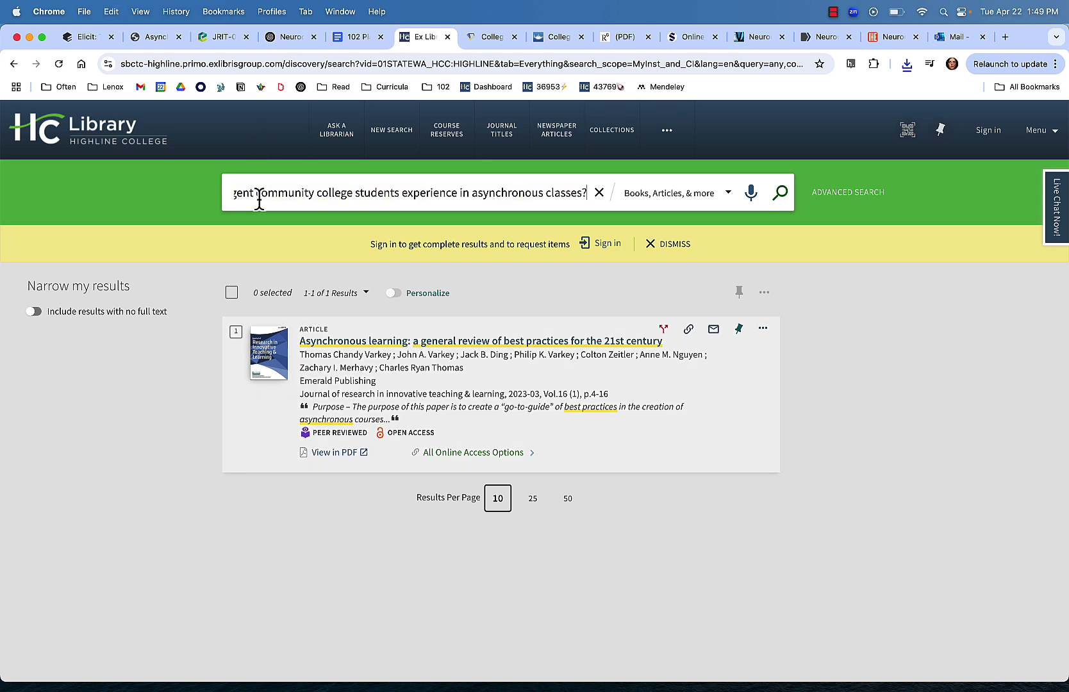
pyautogui.press('Return')
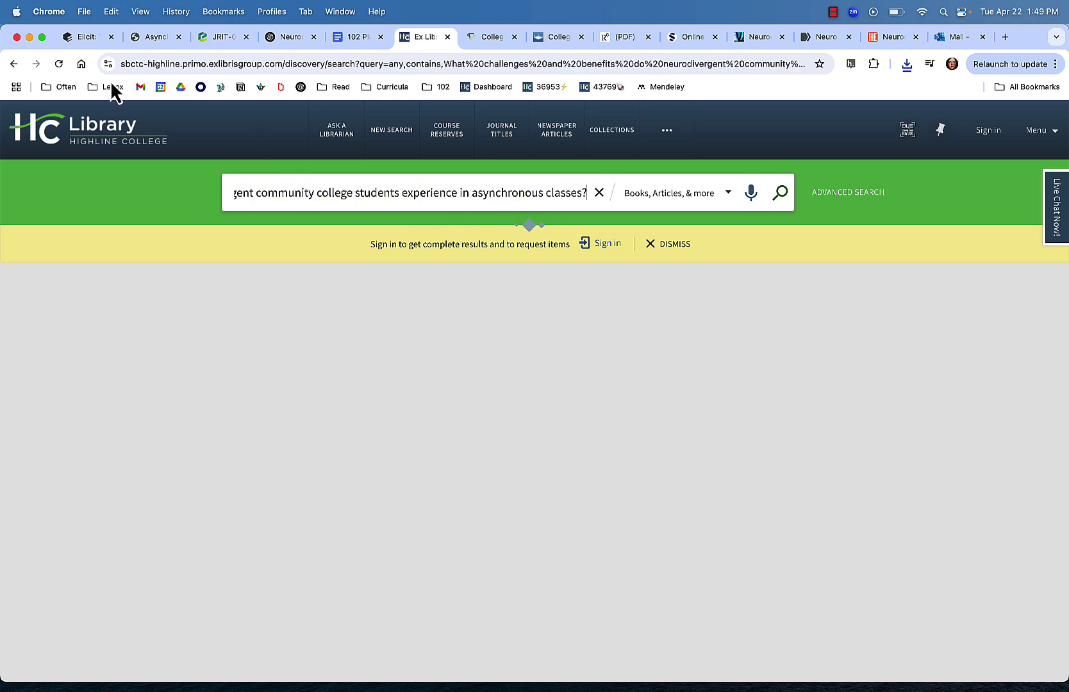
pyautogui.click(13, 64)
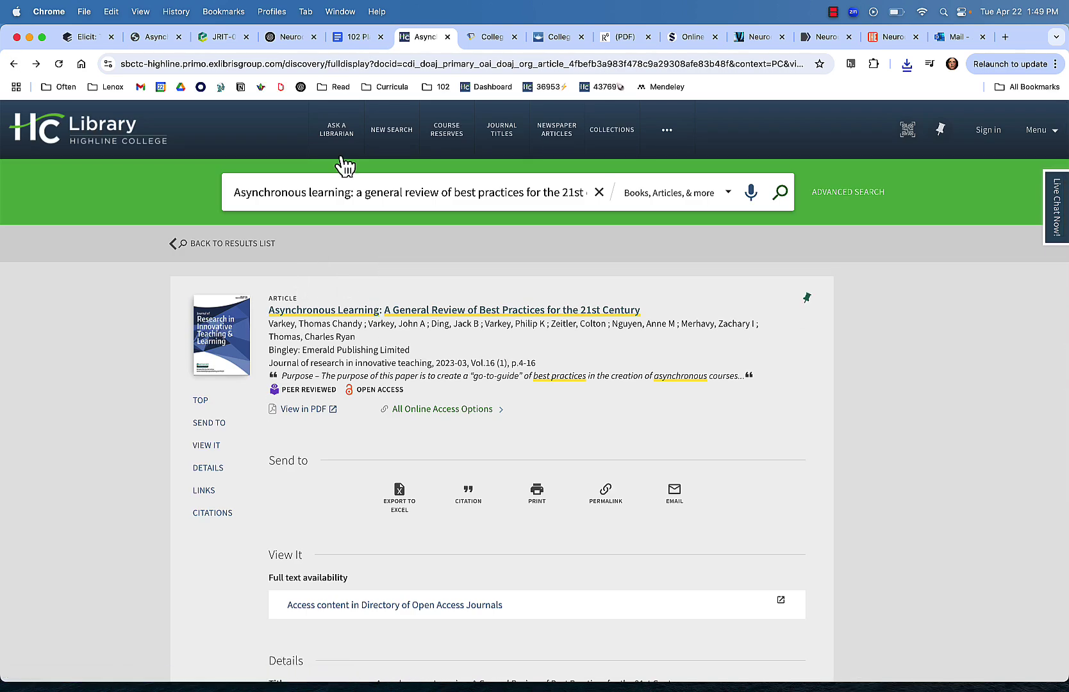
# Switch to the ChatGPT conversation on neurodivergent students and skim its answers on challenges and benefits of asynchronous classes.
pyautogui.click(290, 41)
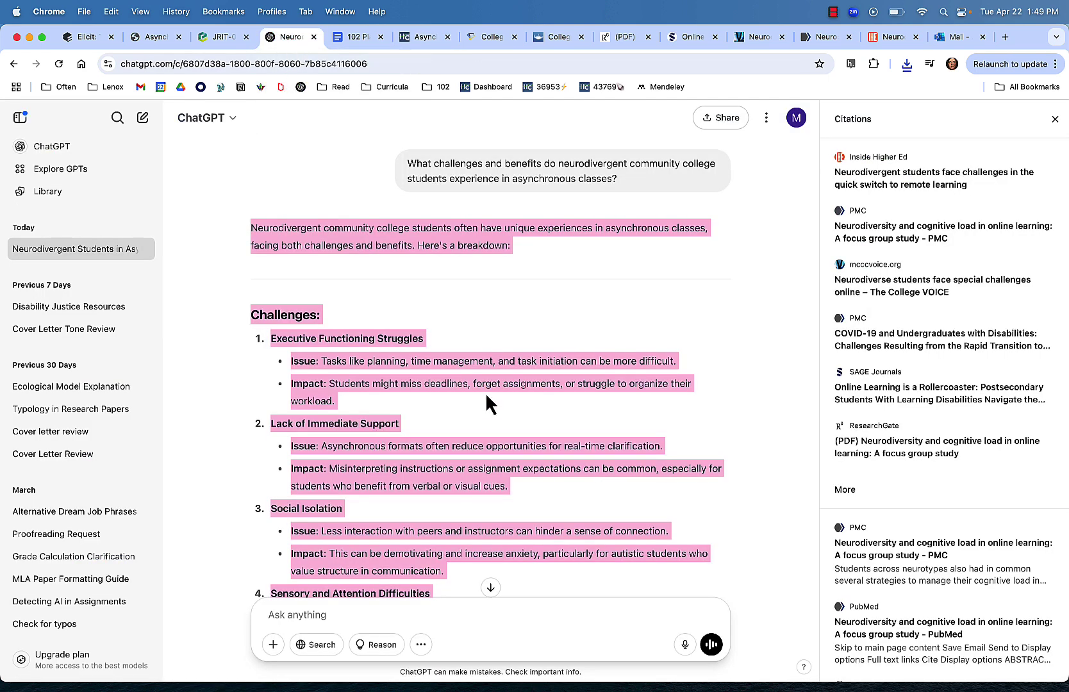
pyautogui.scroll(-15, 532, 318)
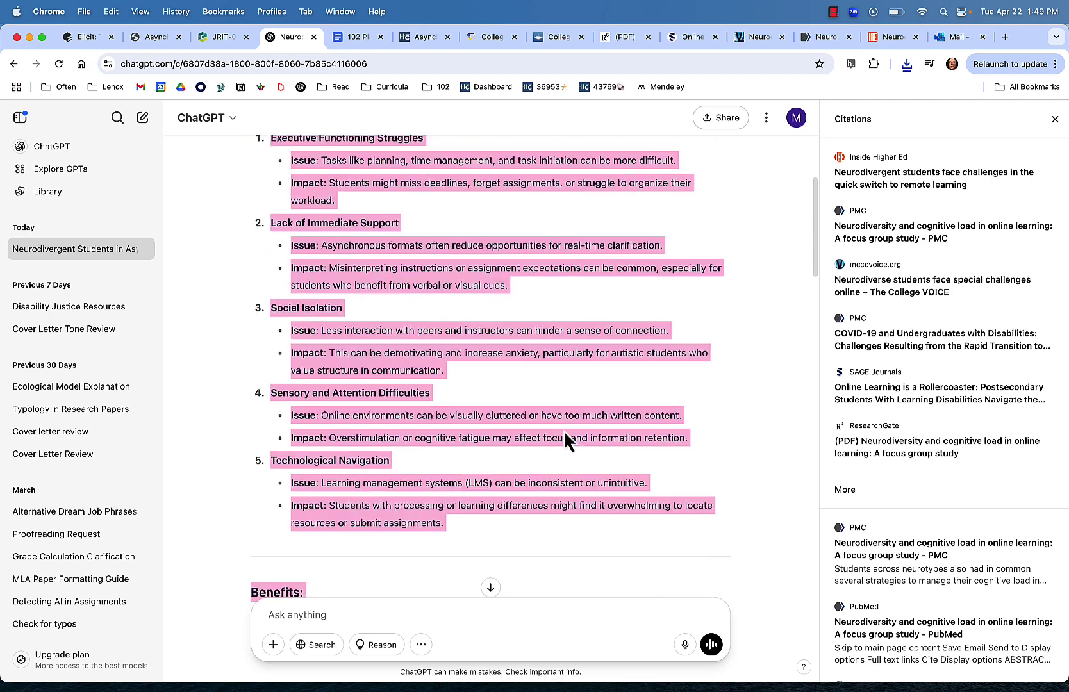
pyautogui.scroll(-10, 564, 430)
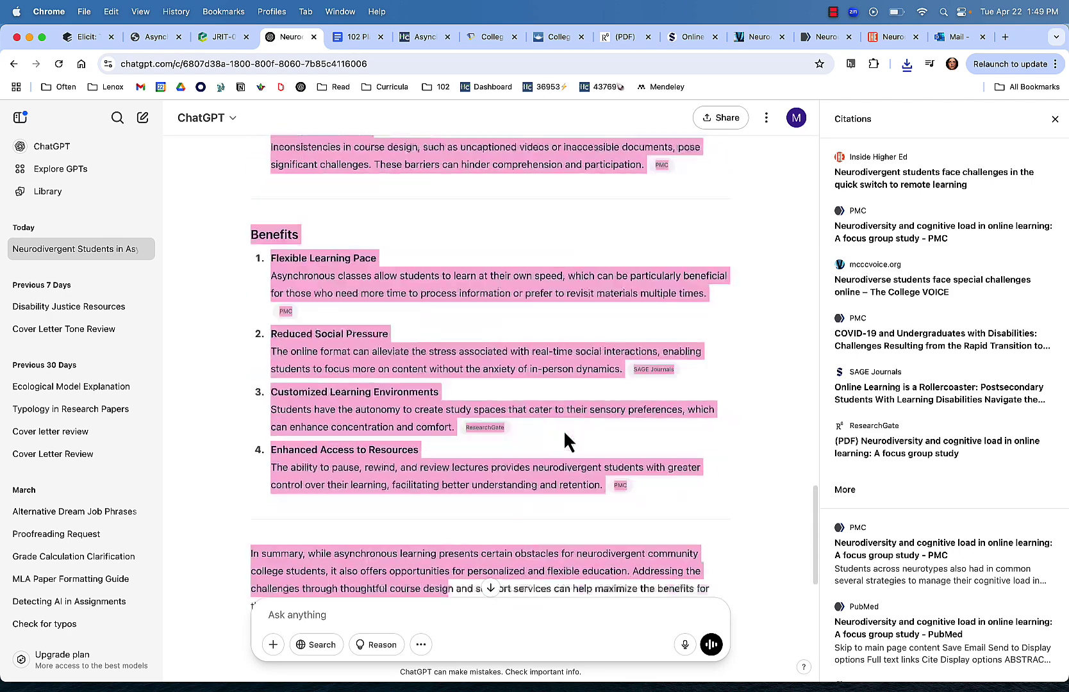
pyautogui.scroll(8, 564, 431)
pyautogui.scroll(-1, 564, 430)
pyautogui.scroll(1, 563, 430)
pyautogui.scroll(-6, 563, 430)
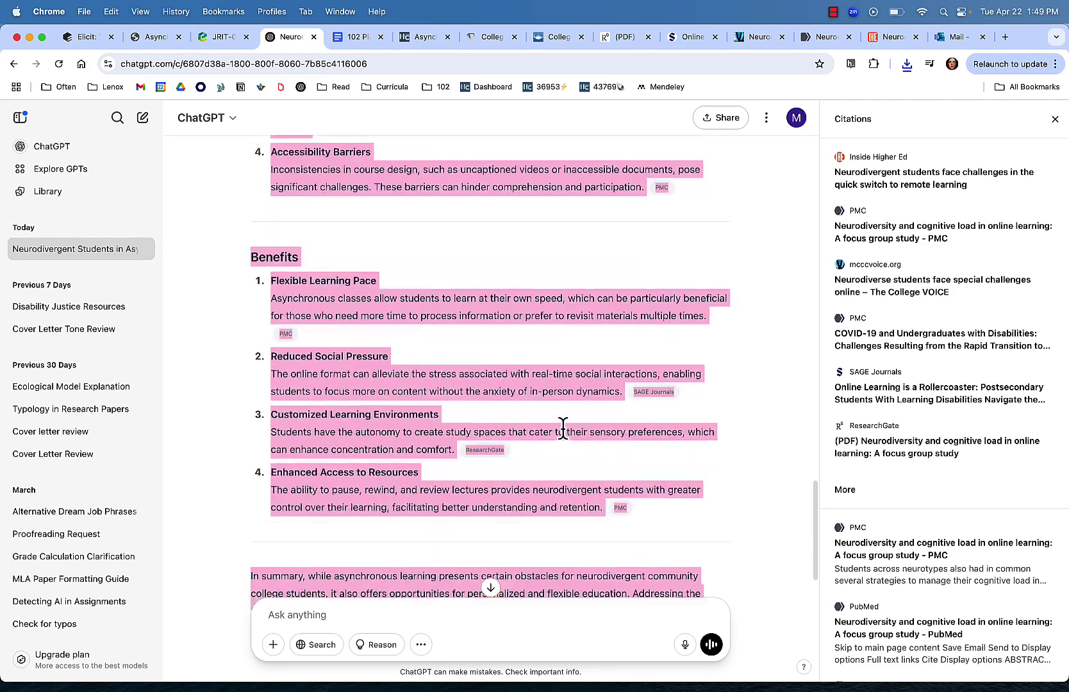
pyautogui.scroll(10, 564, 436)
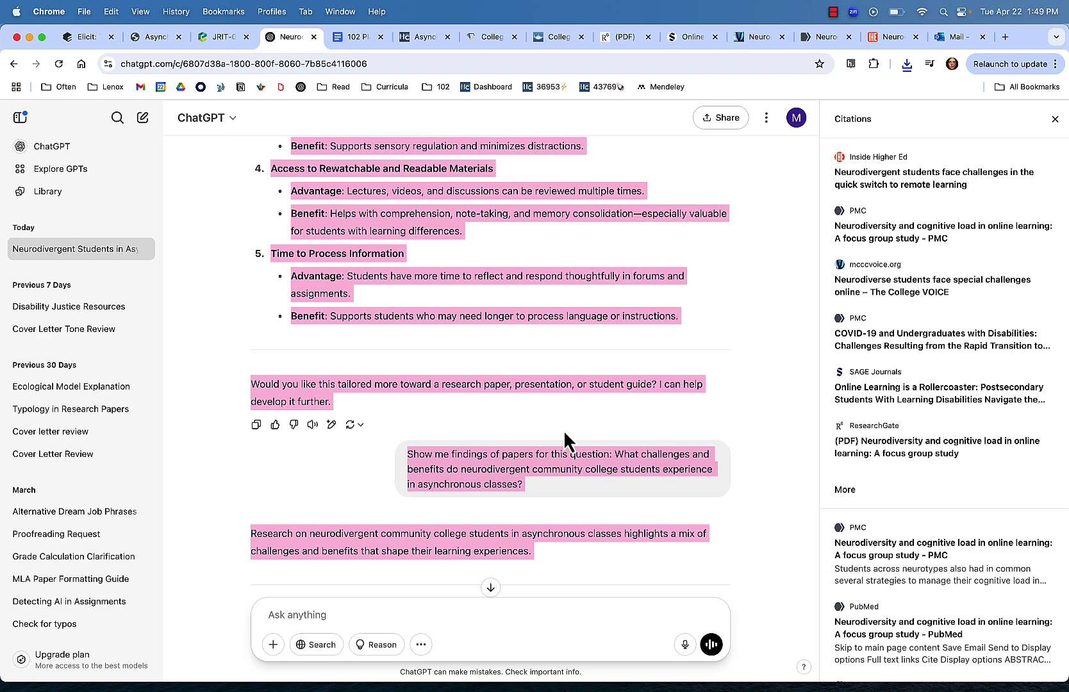
# Clear the text selection and examine the prompt asking for findings of papers, along with the cited challenges, benefits and summary.
pyautogui.click(565, 434)
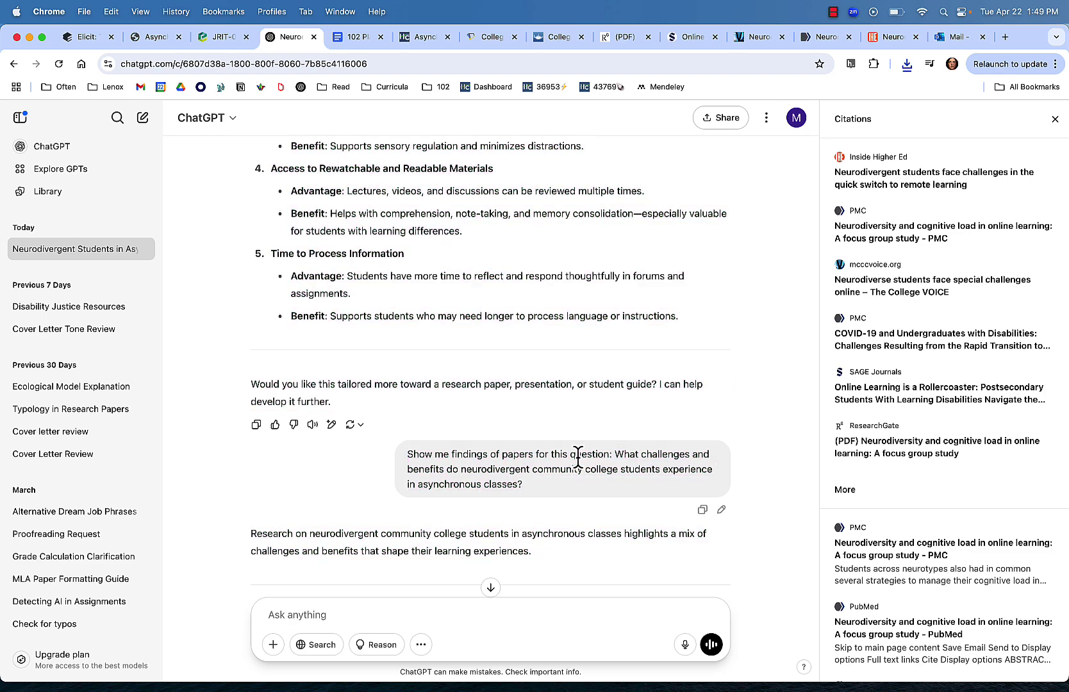
pyautogui.scroll(5, 578, 455)
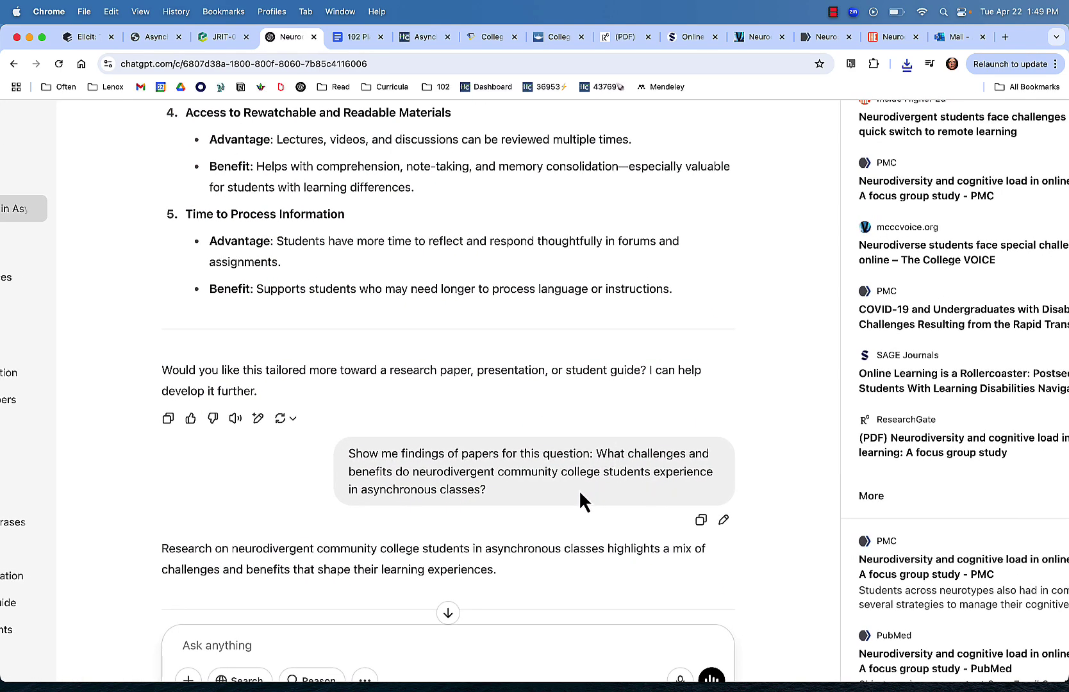
pyautogui.scroll(-5, 639, 472)
pyautogui.scroll(-5, 639, 473)
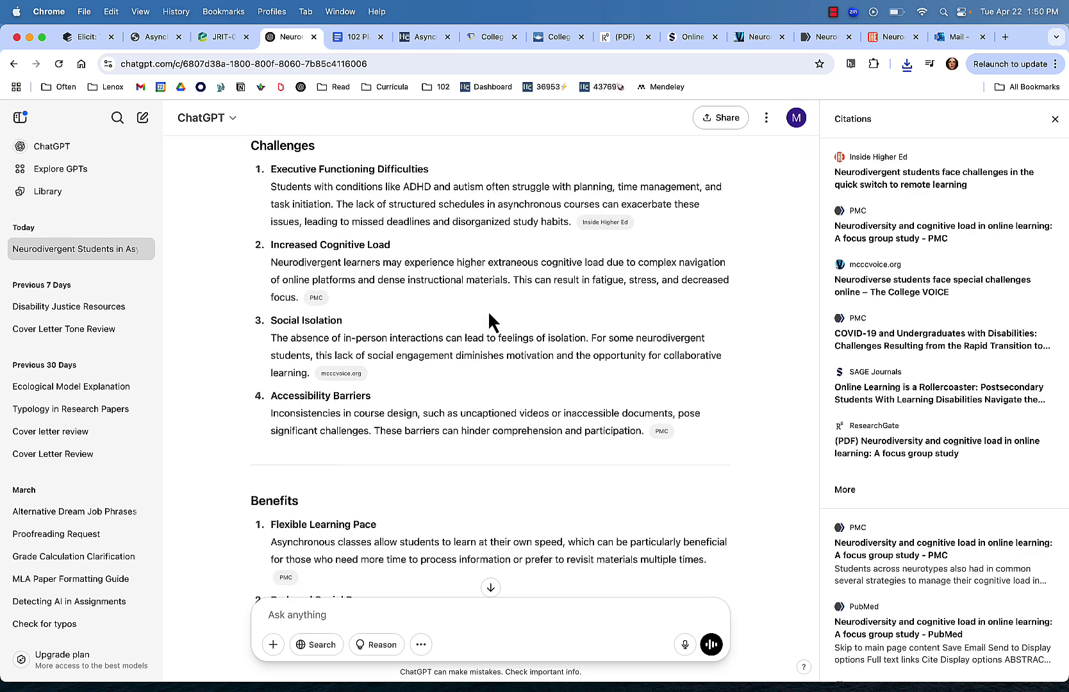
pyautogui.scroll(-4, 524, 344)
pyautogui.scroll(-2, 525, 343)
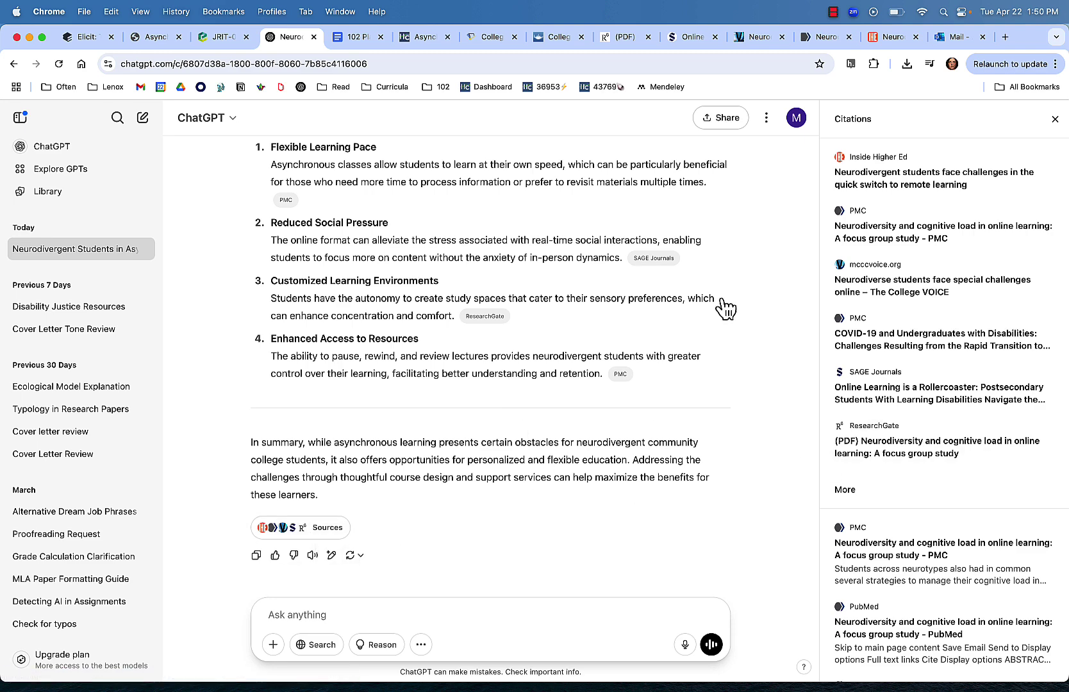
# Browse the answer's citations, view the Inside Higher Ed article and return to the ChatGPT conversation.
pyautogui.scroll(-6, 946, 376)
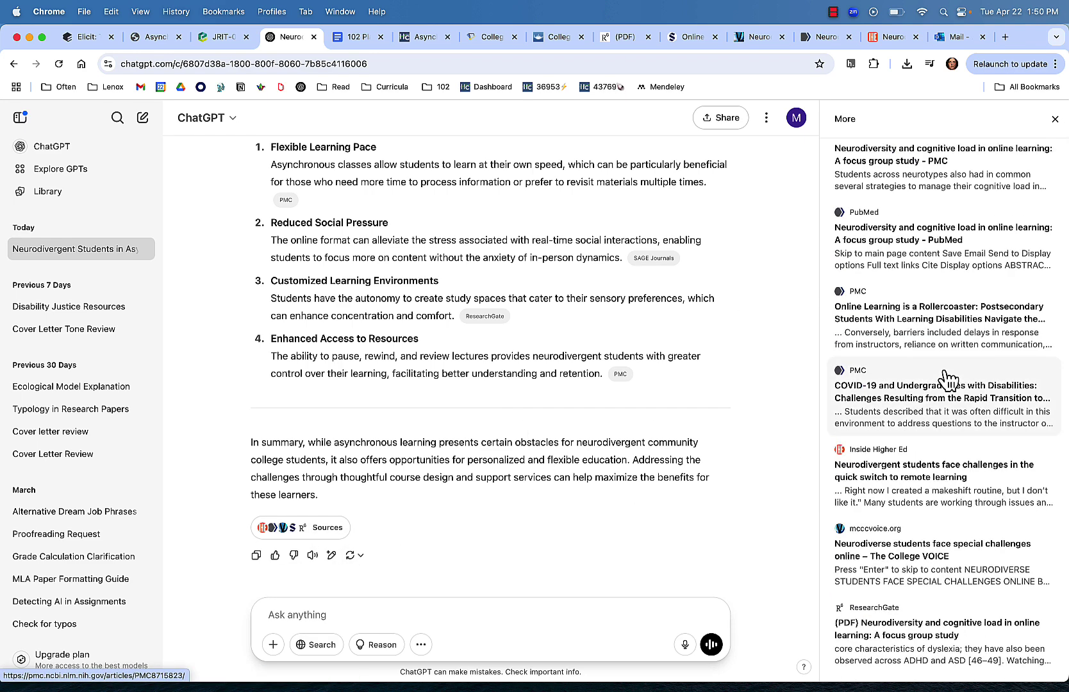
pyautogui.scroll(6, 946, 378)
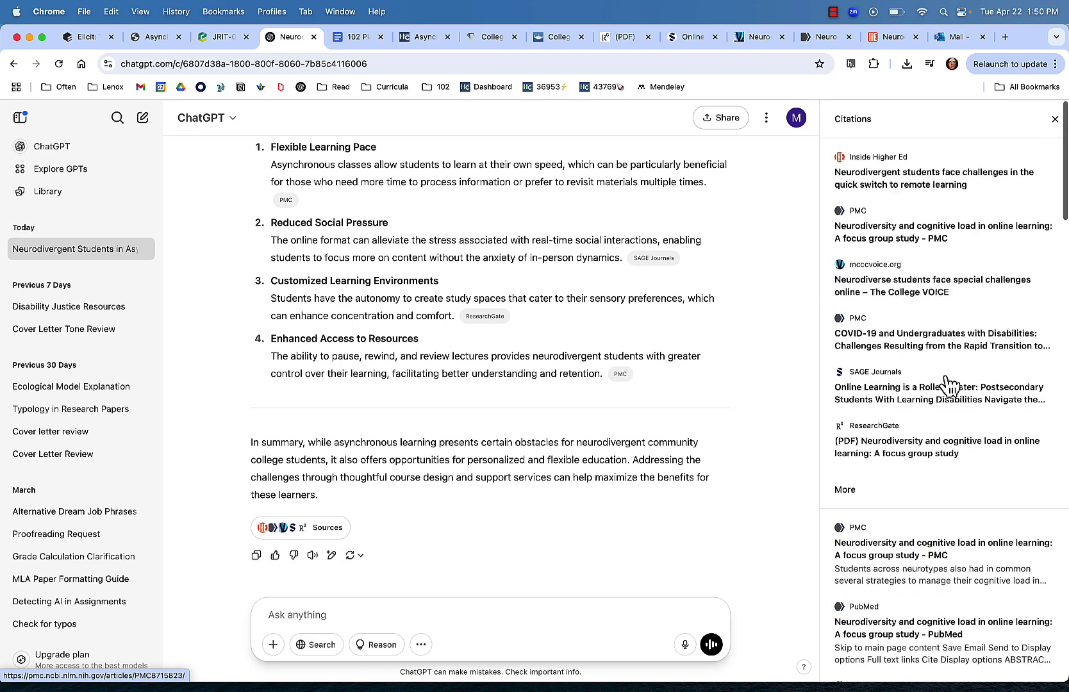
pyautogui.click(880, 179)
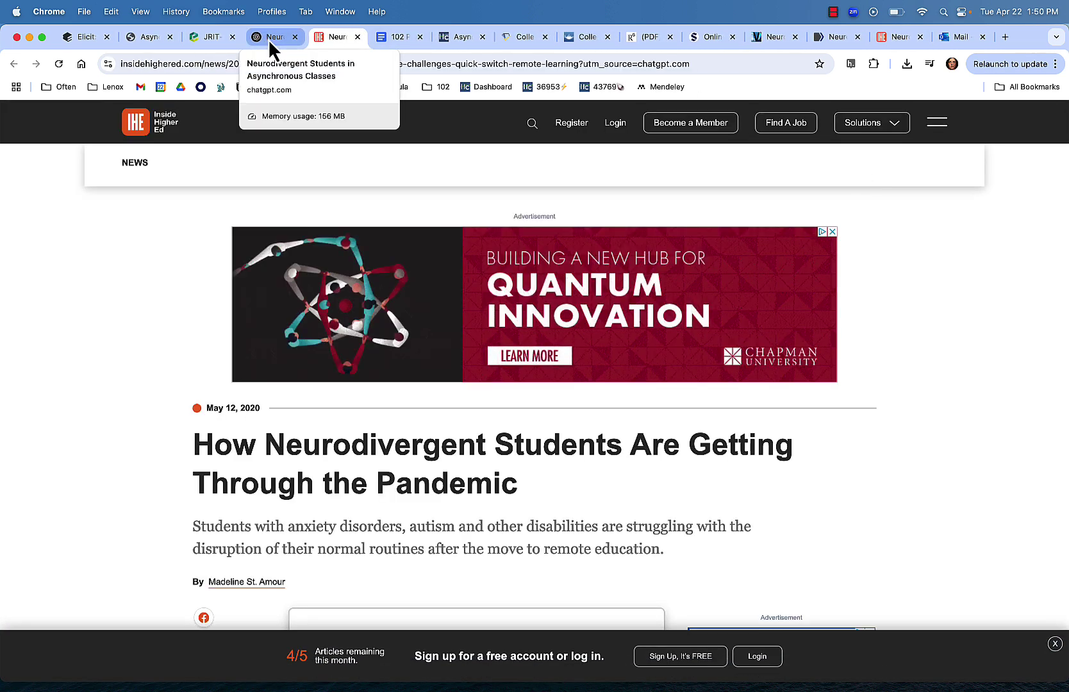
pyautogui.click(269, 39)
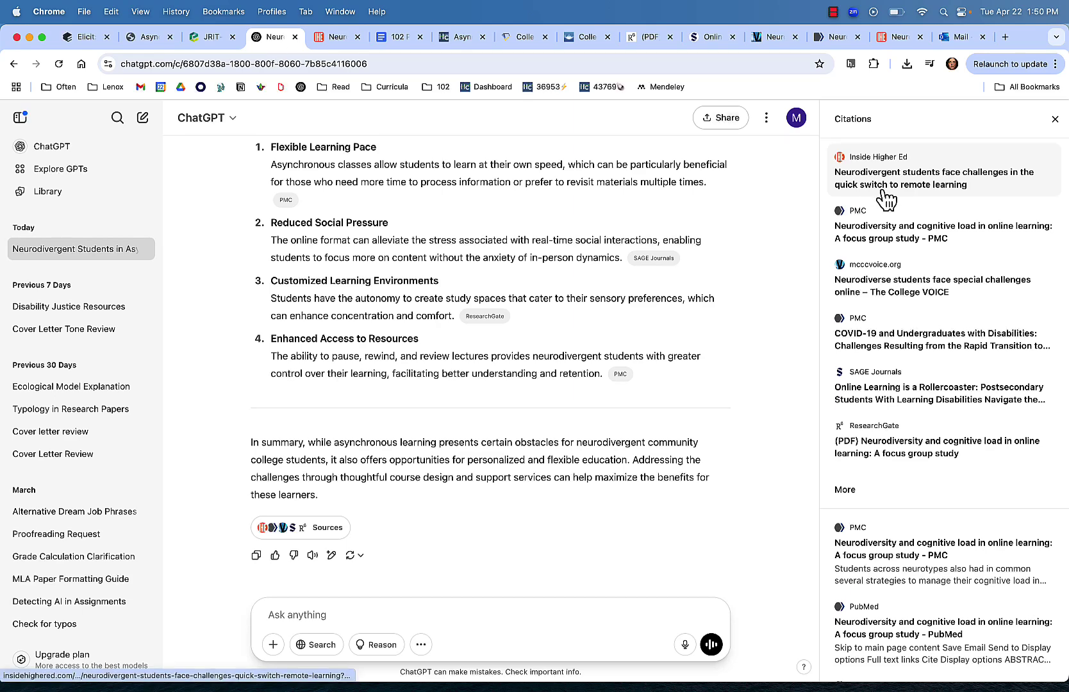
# View the PMC and ResearchGate sources for "Neurodiversity and cognitive load in online learning" and return to the ChatGPT conversation.
pyautogui.click(884, 234)
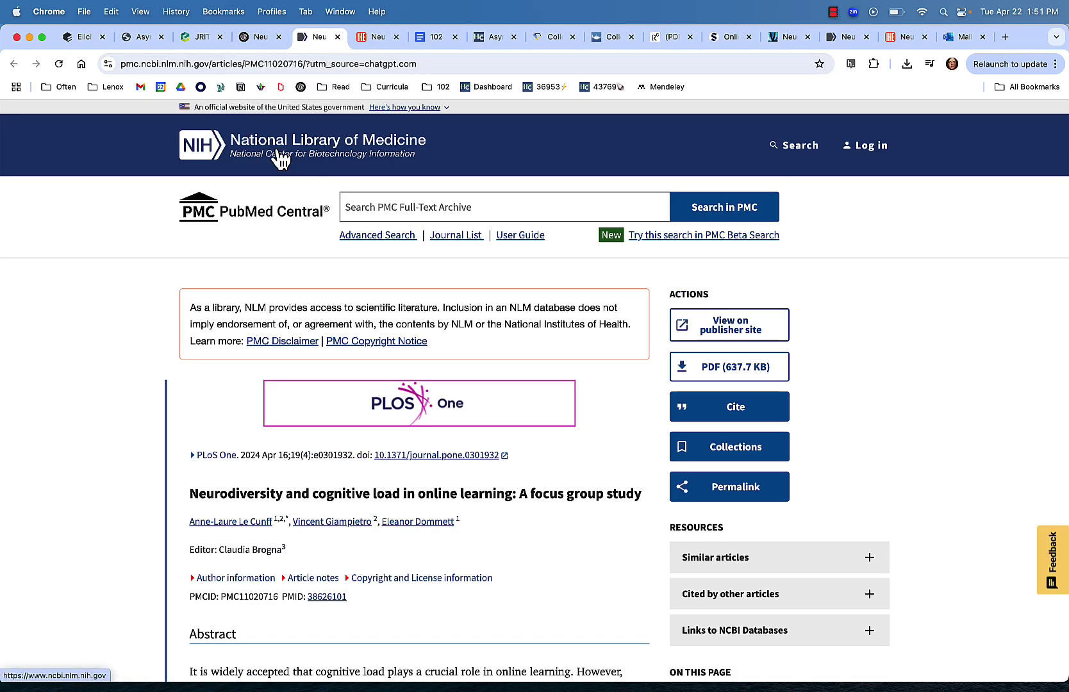
pyautogui.click(265, 41)
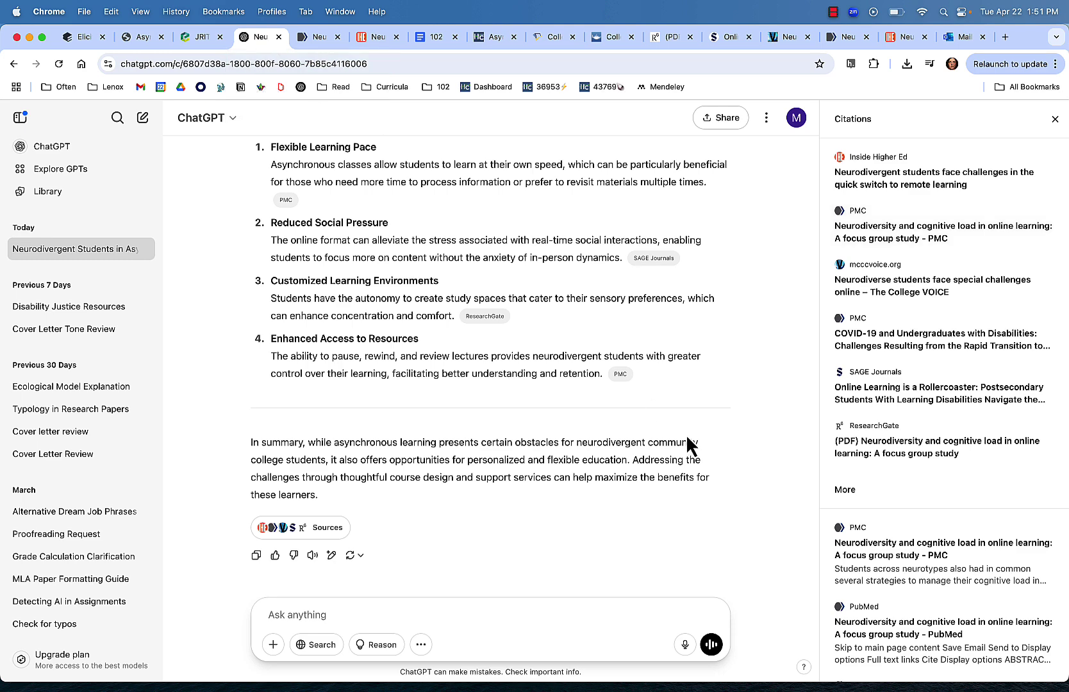
pyautogui.click(895, 441)
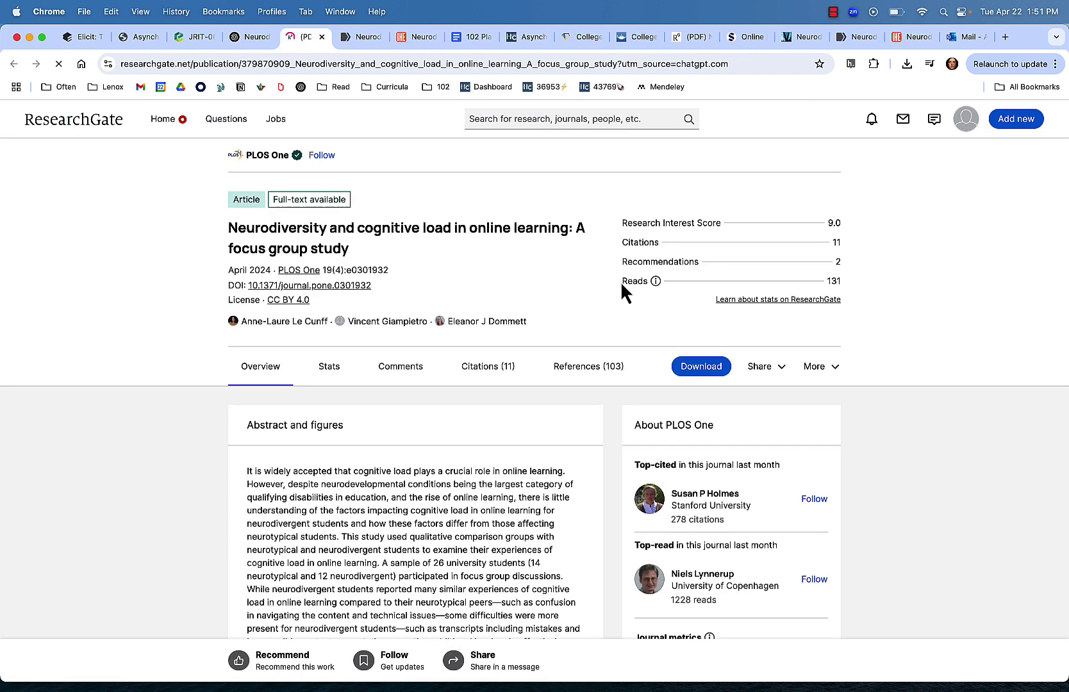
pyautogui.click(247, 40)
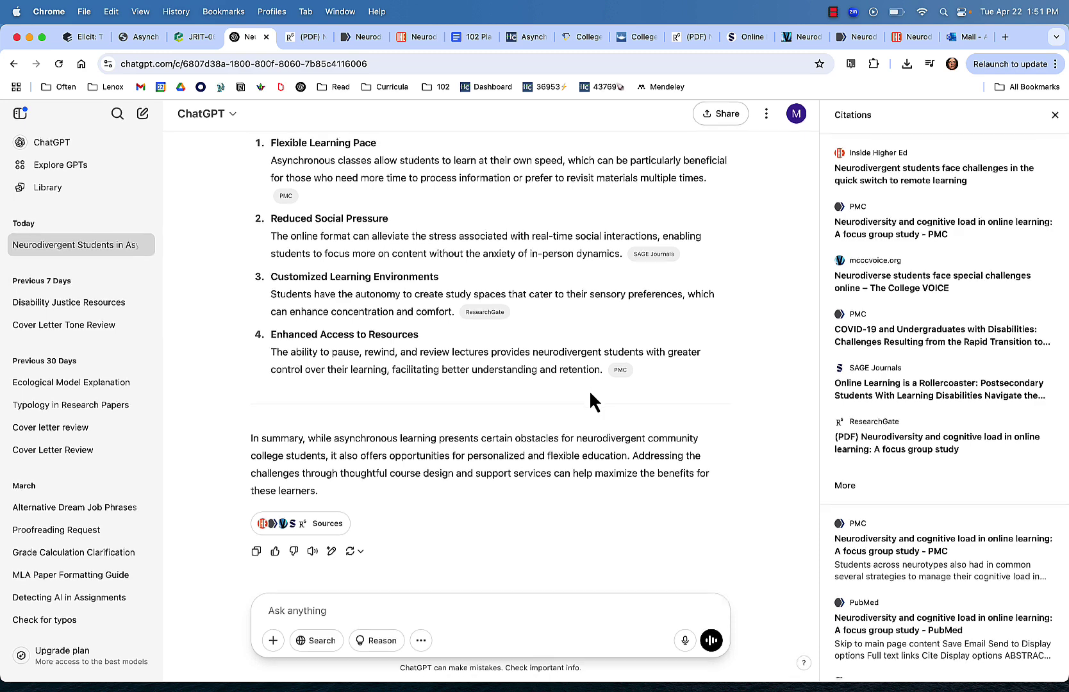
# Switch back to Elicit's paper page for the "Asynchronous Delivery of a 400 Level" course paper.
pyautogui.click(89, 37)
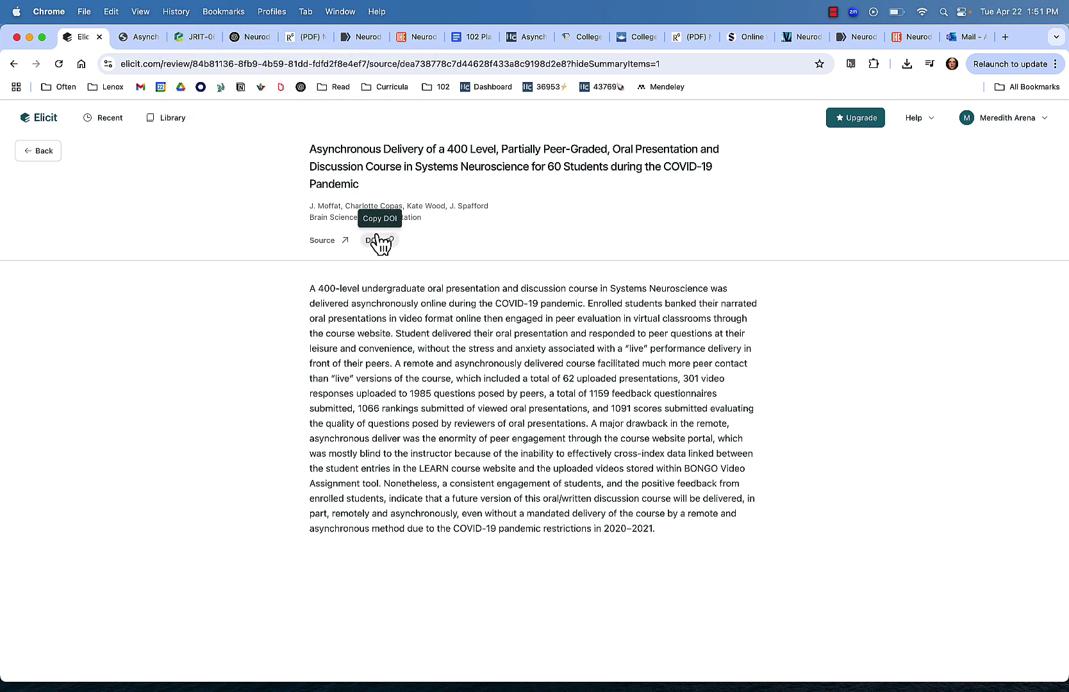
pyautogui.click(835, 13)
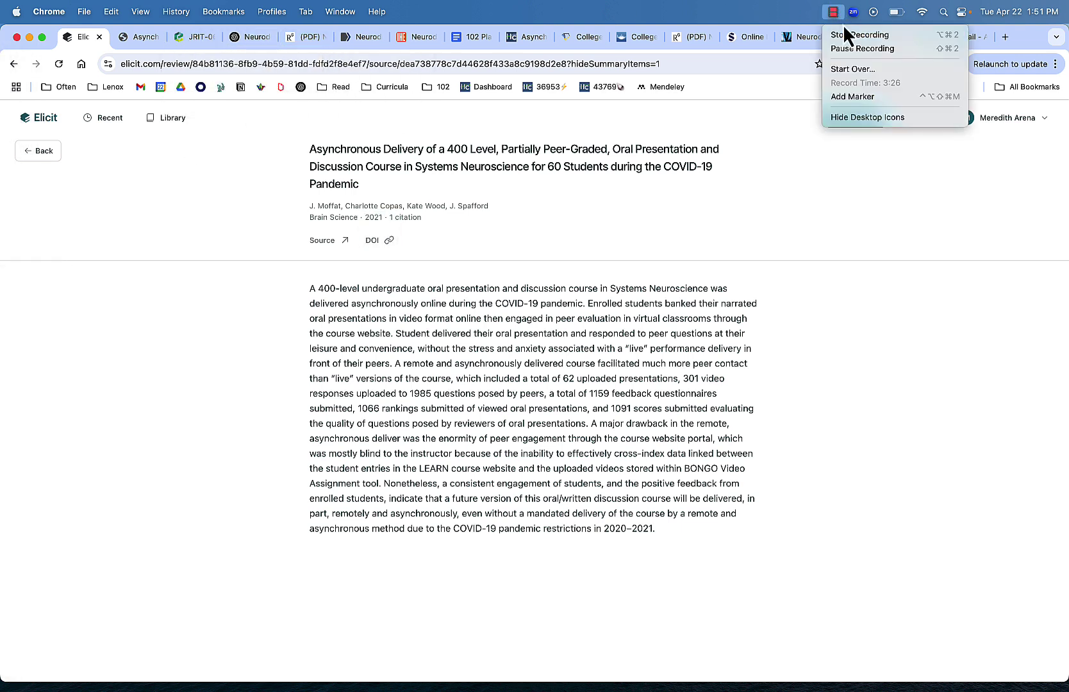